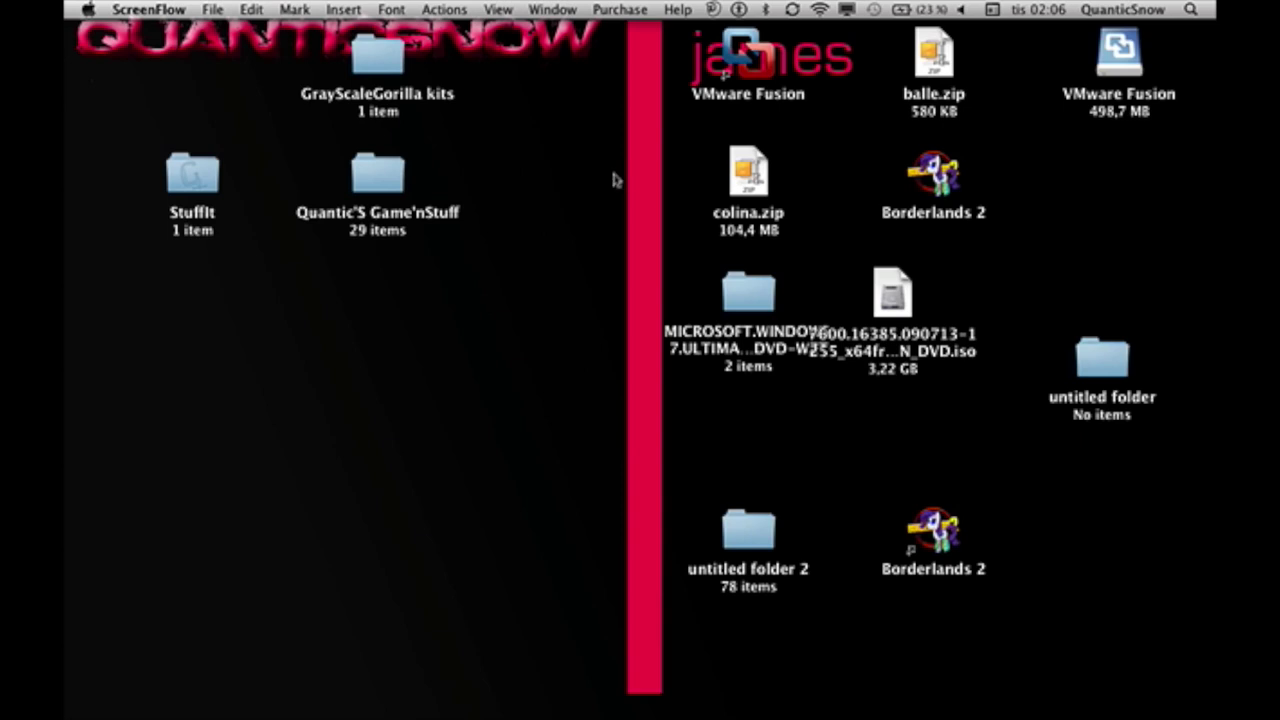
- Switch to ScreenFlow
left_click_drag(630, 24, 612, 248)
mouse_move(905, 712)
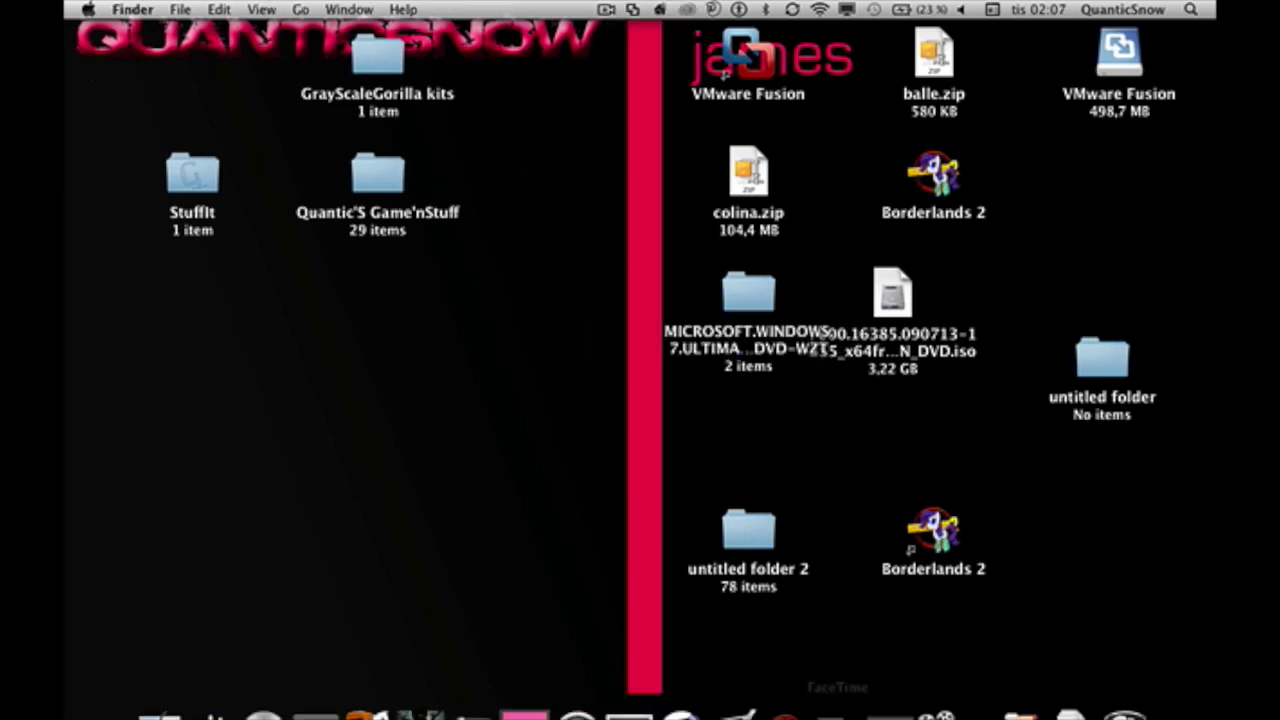
left_click(934, 692)
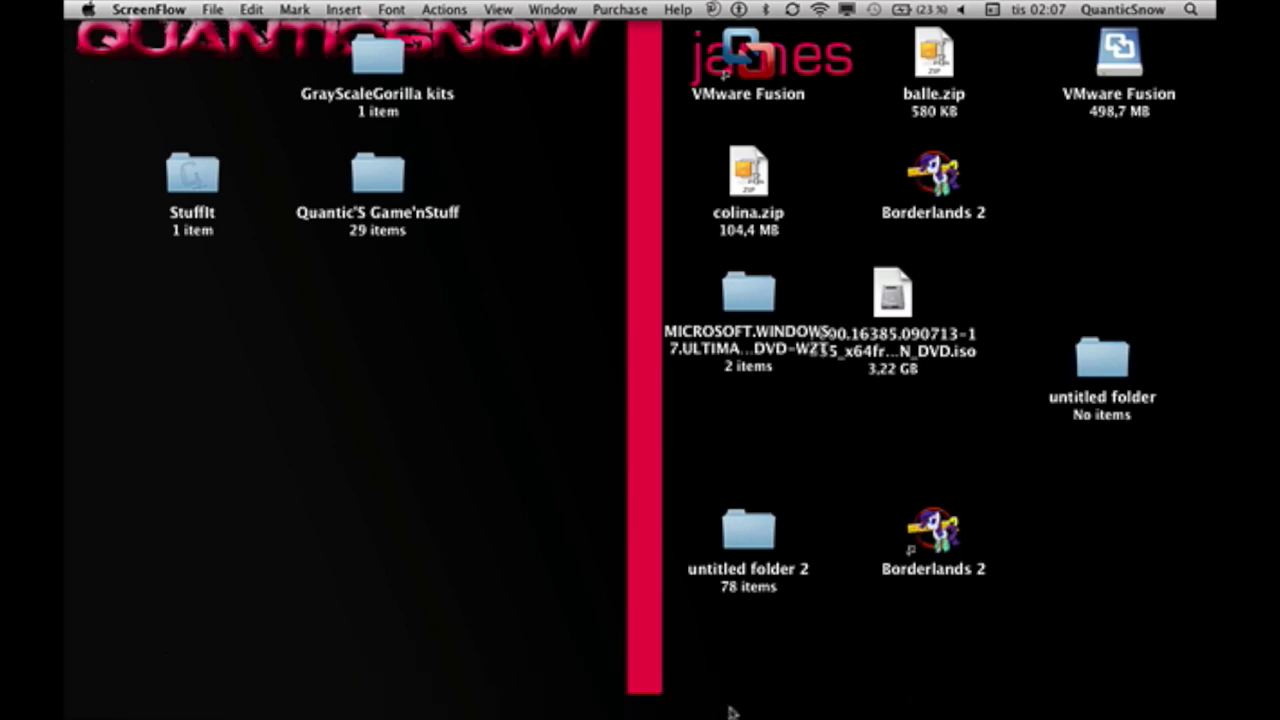
mouse_move(762, 698)
left_click(212, 9)
left_click(263, 66)
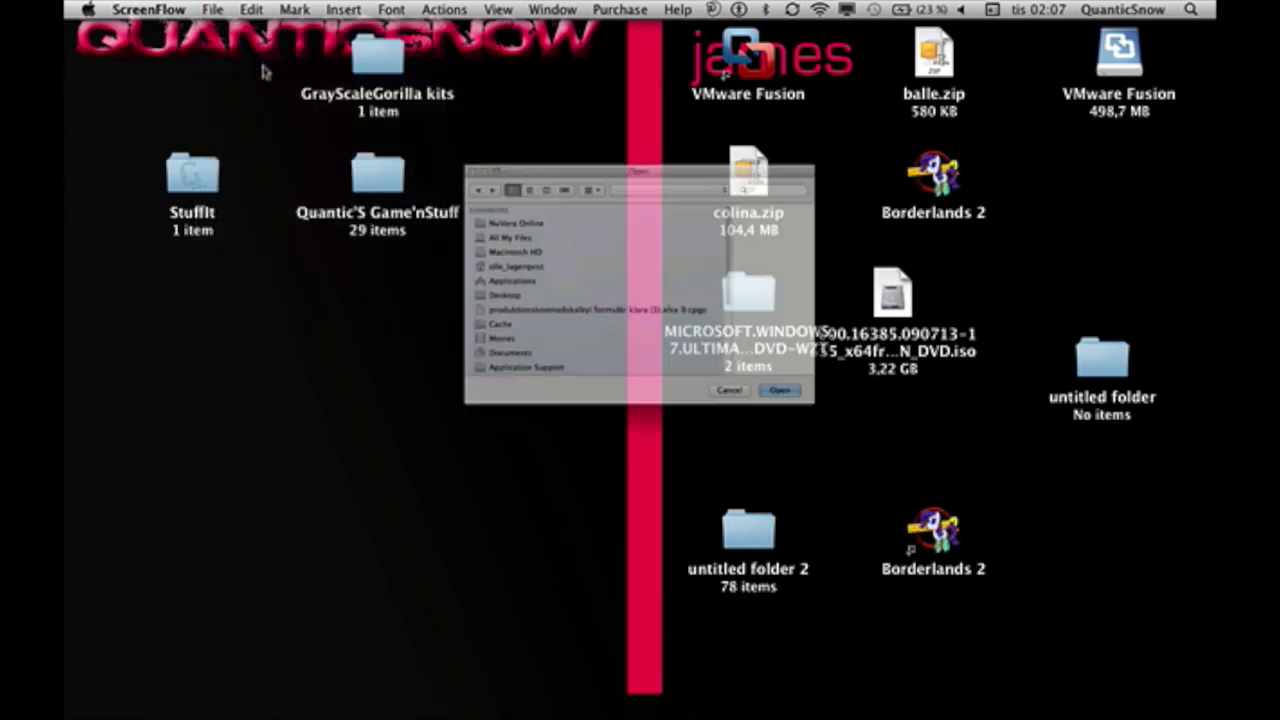
left_click(803, 443)
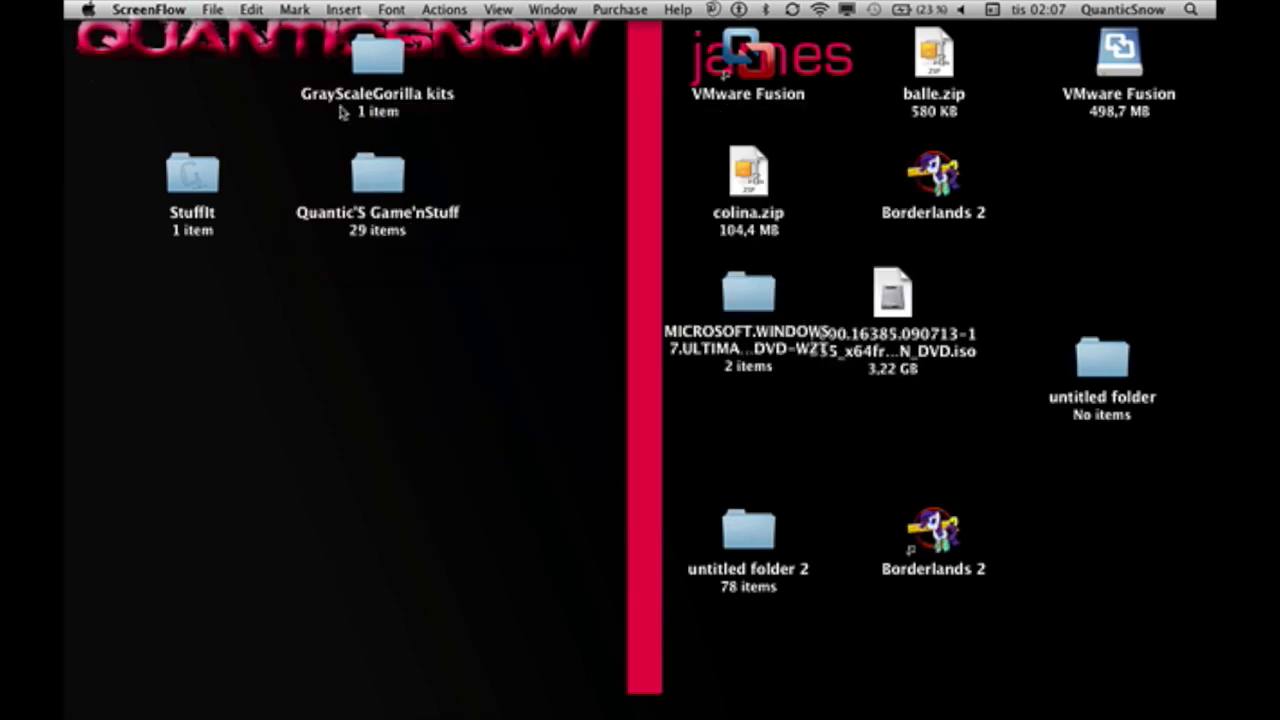
- Try to open the recently used document Untitled in ScreenFlow and dismiss the alert
left_click(212, 9)
mouse_move(288, 84)
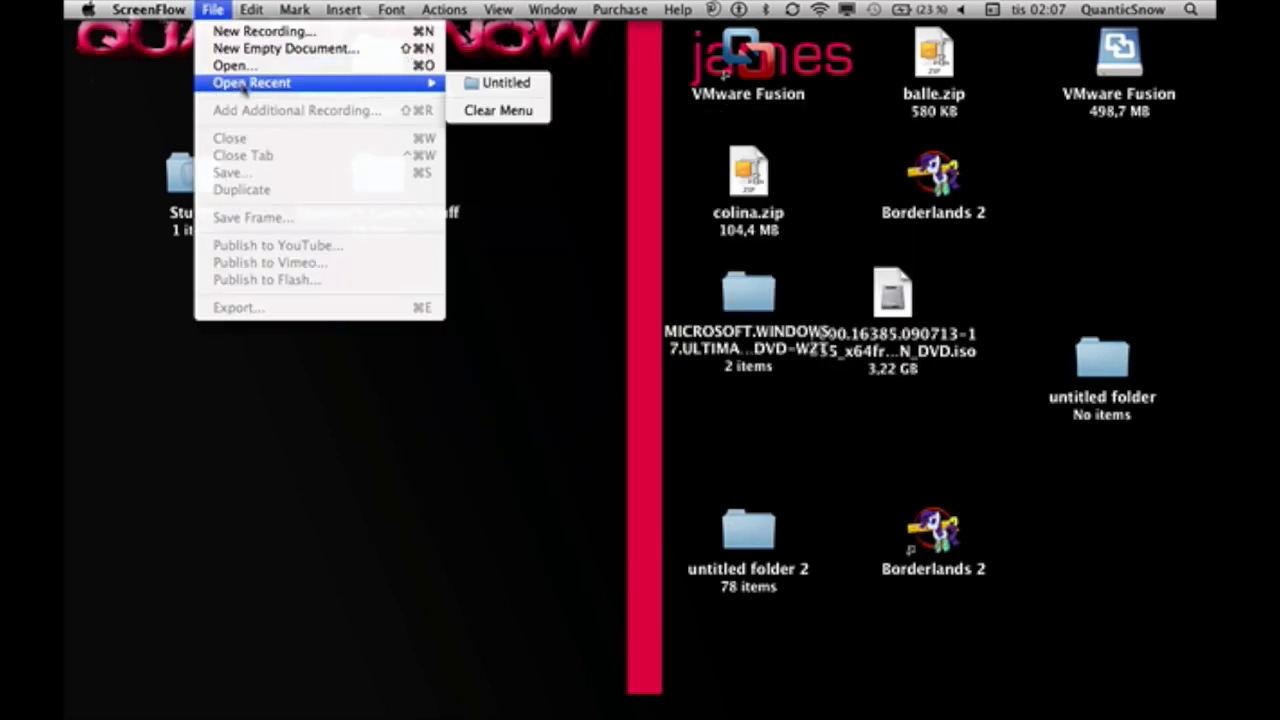
left_click(500, 84)
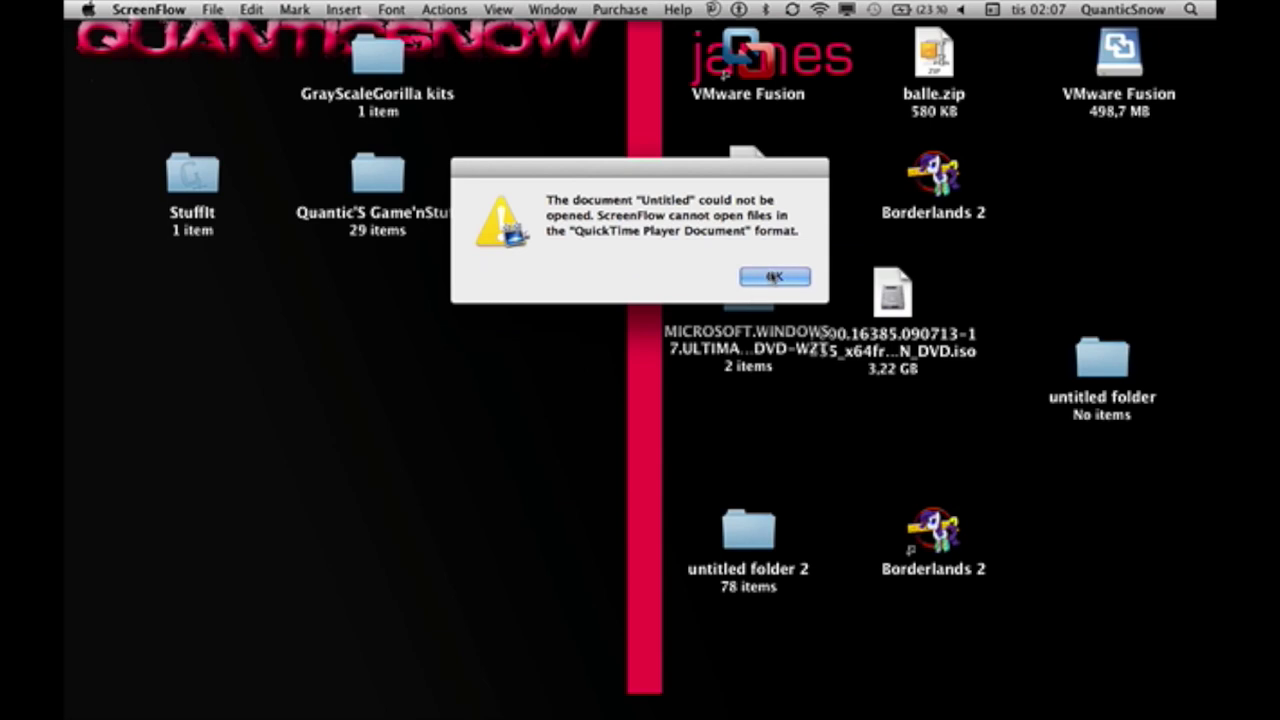
left_click(775, 277)
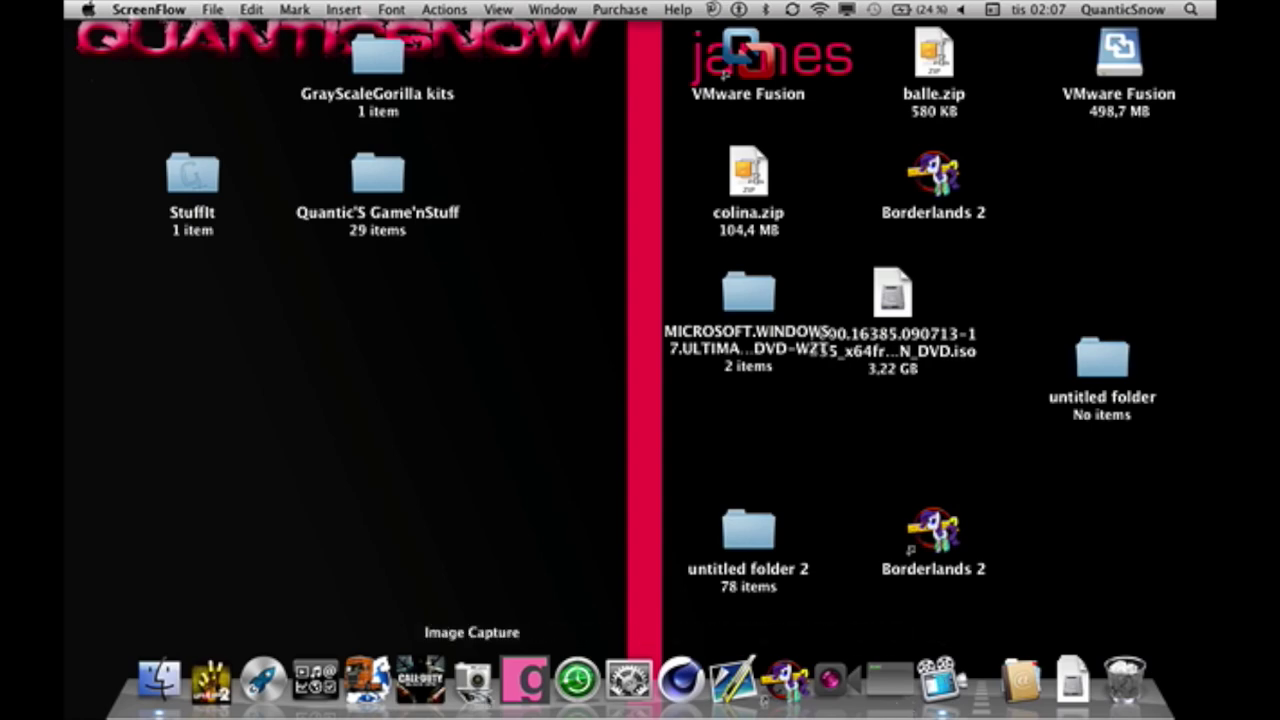
- Look through all Launchpad pages of installed applications and close Launchpad again
left_click(265, 684)
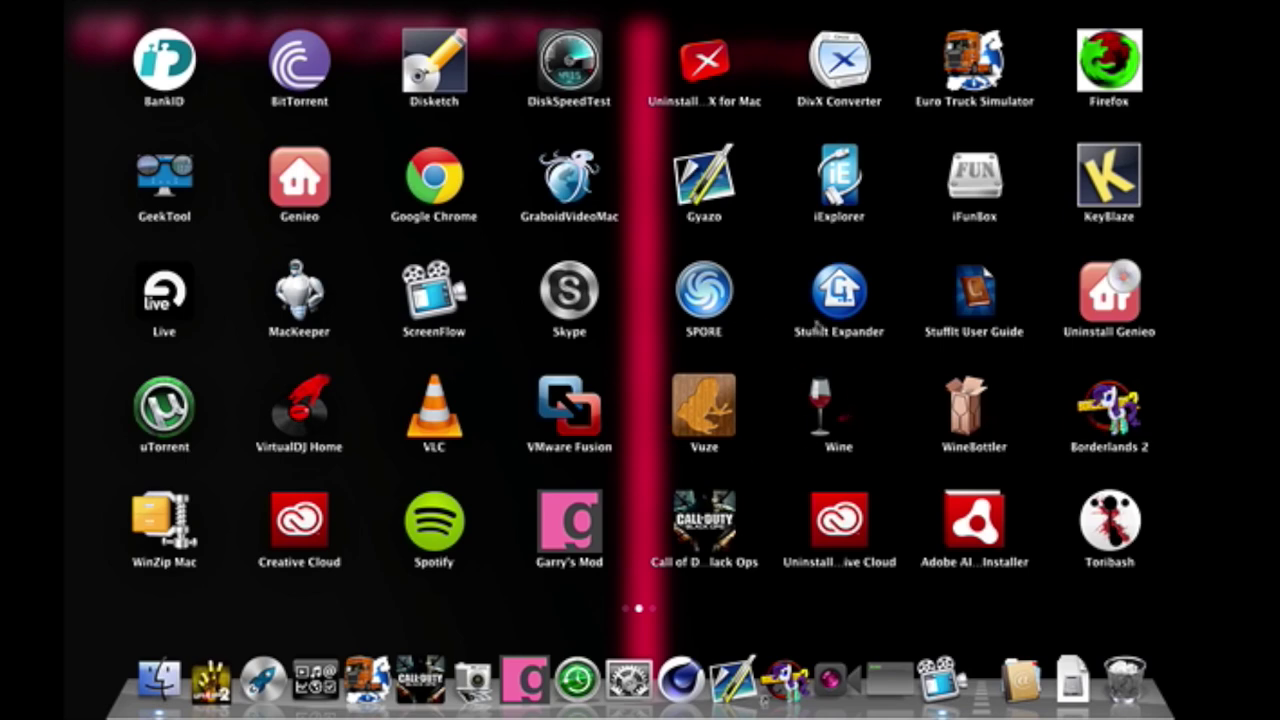
scroll(797, 343, "right", 2)
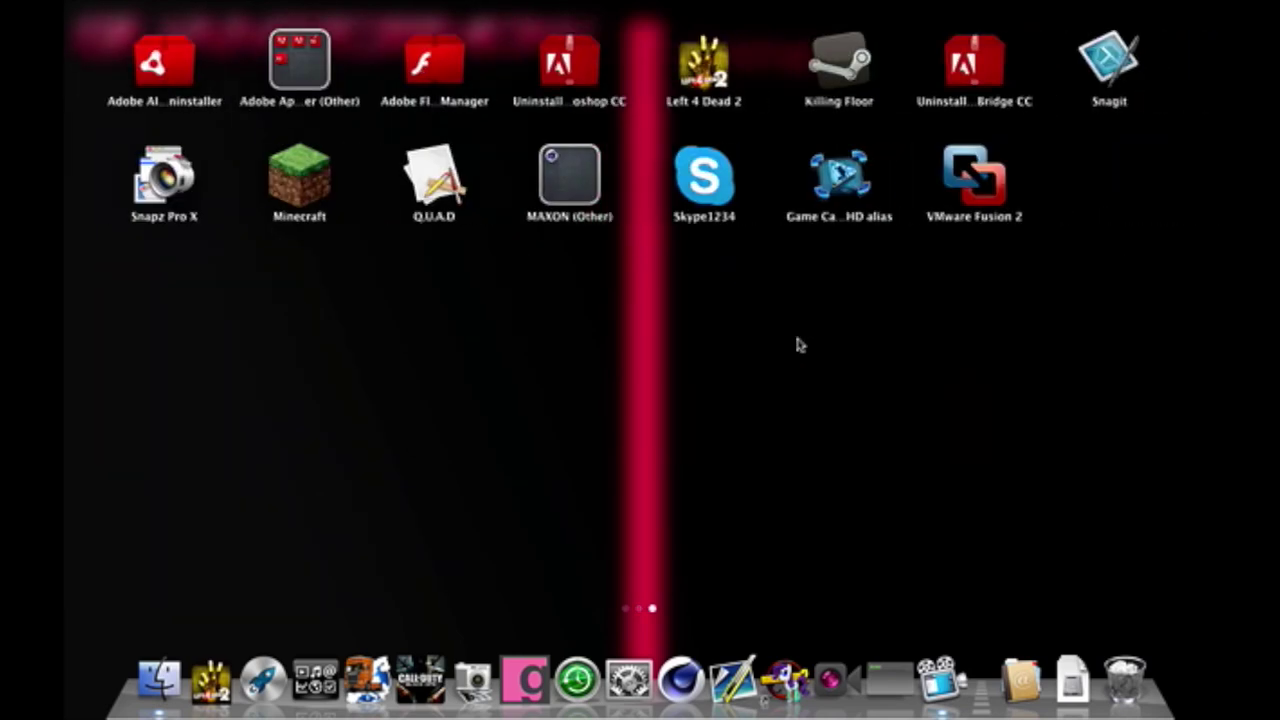
scroll(797, 343, "left", 2)
scroll(797, 343, "right", 2)
scroll(797, 343, "left", 4)
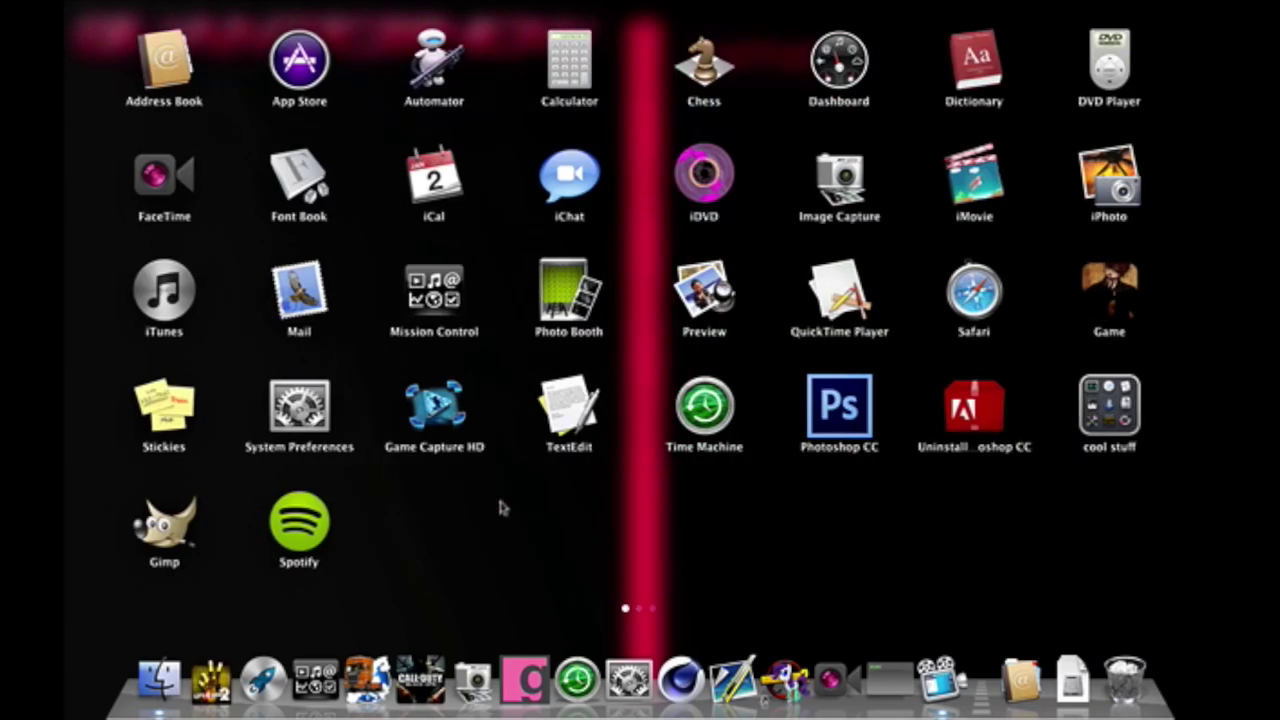
left_click(259, 687)
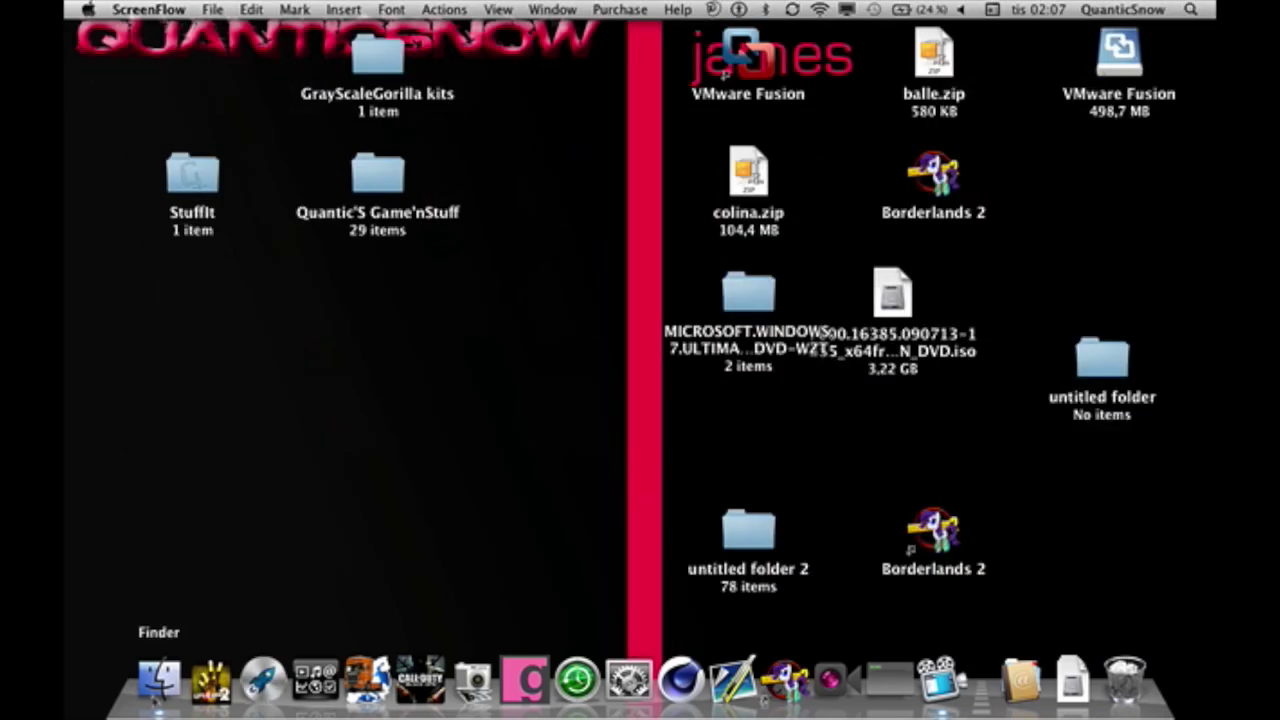
- Search this Mac for "finalcutpro" in a Finder window and clear the search text
left_click(159, 680)
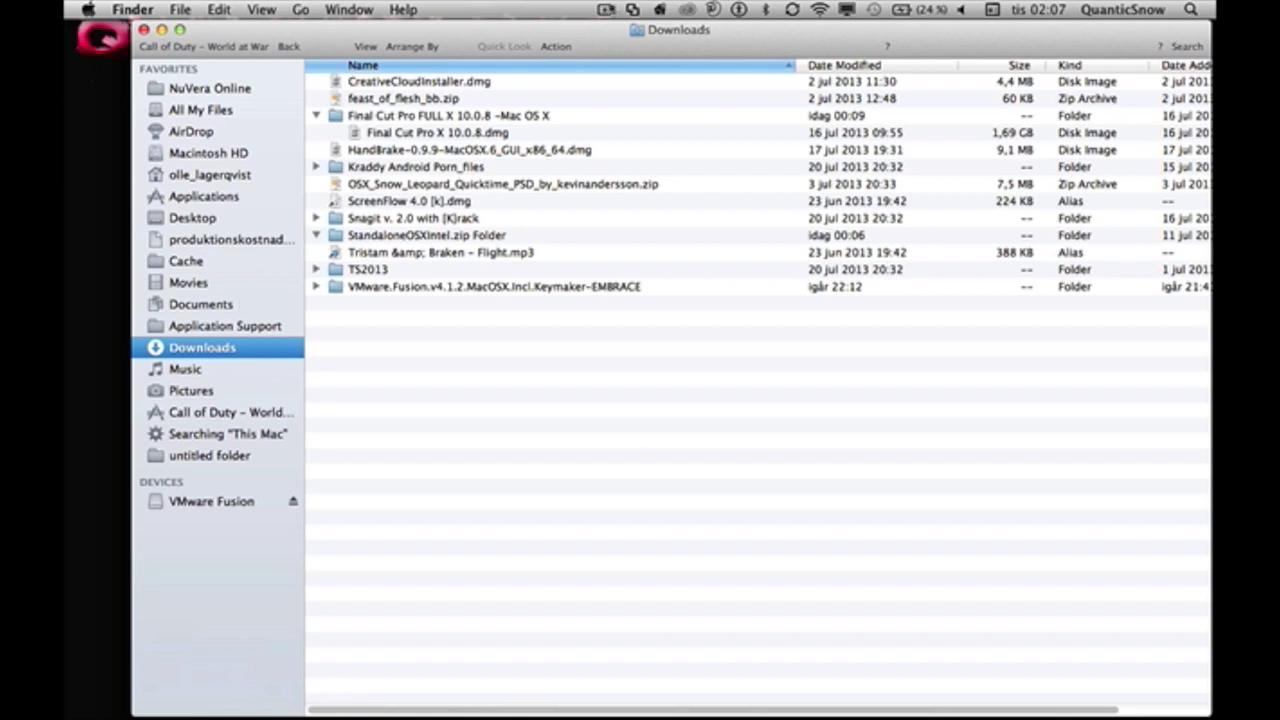
left_click(1186, 47)
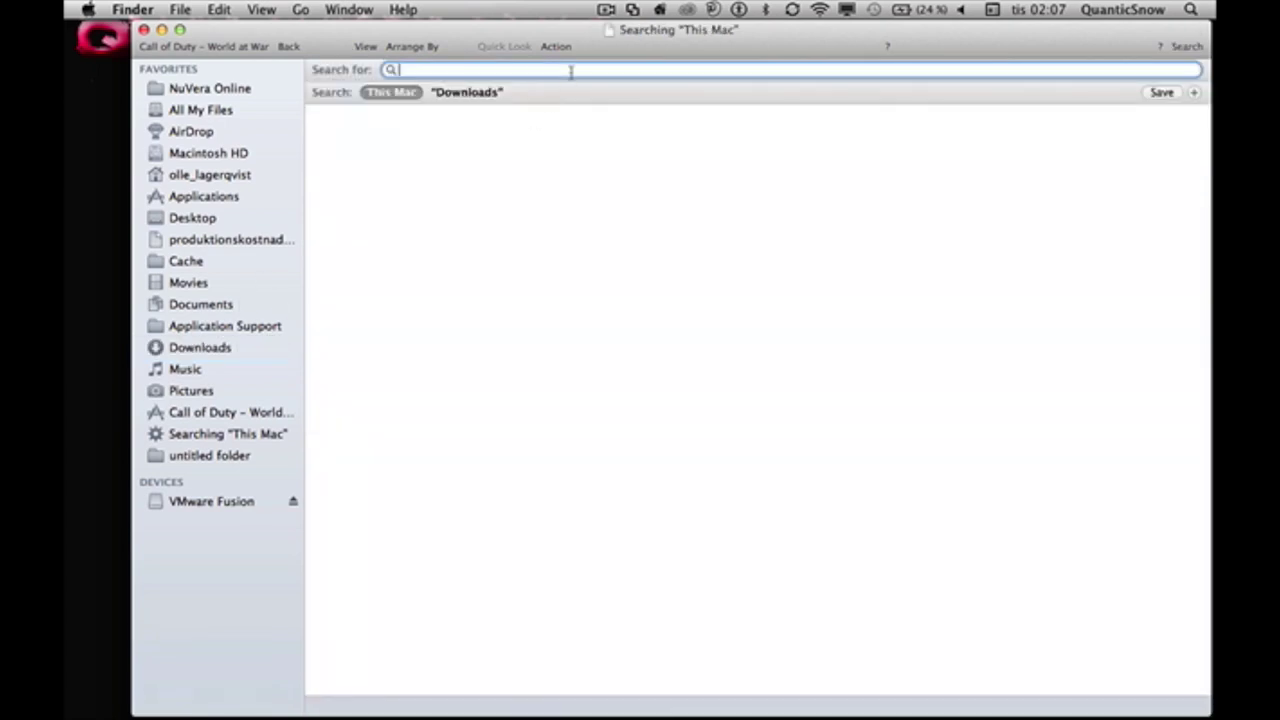
type("final")
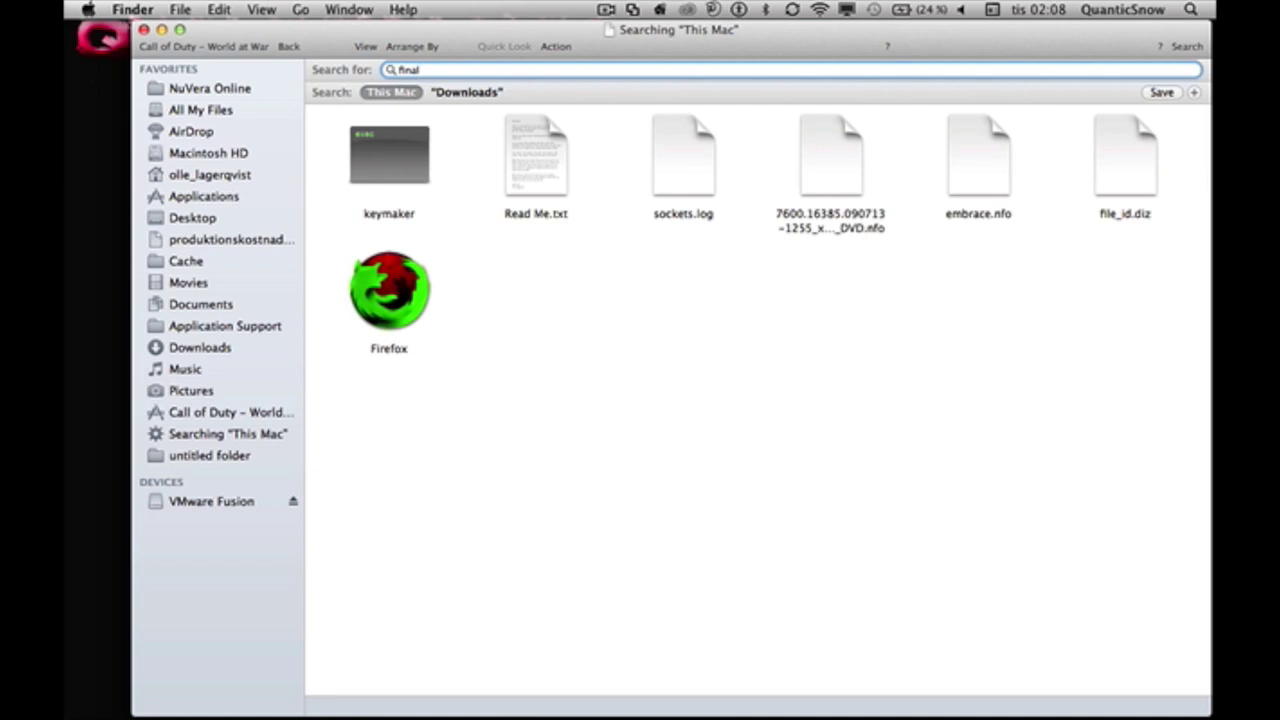
type("vut")
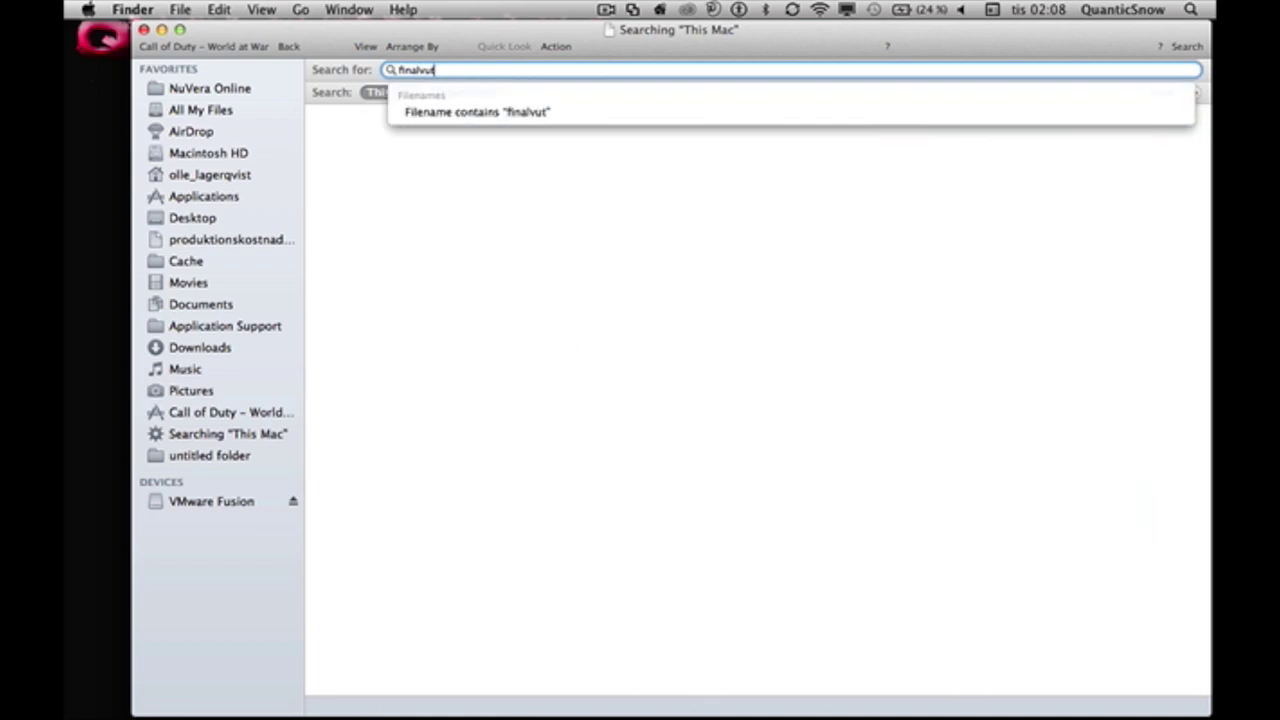
key("BackSpace")
key("BackSpace")
key("BackSpace")
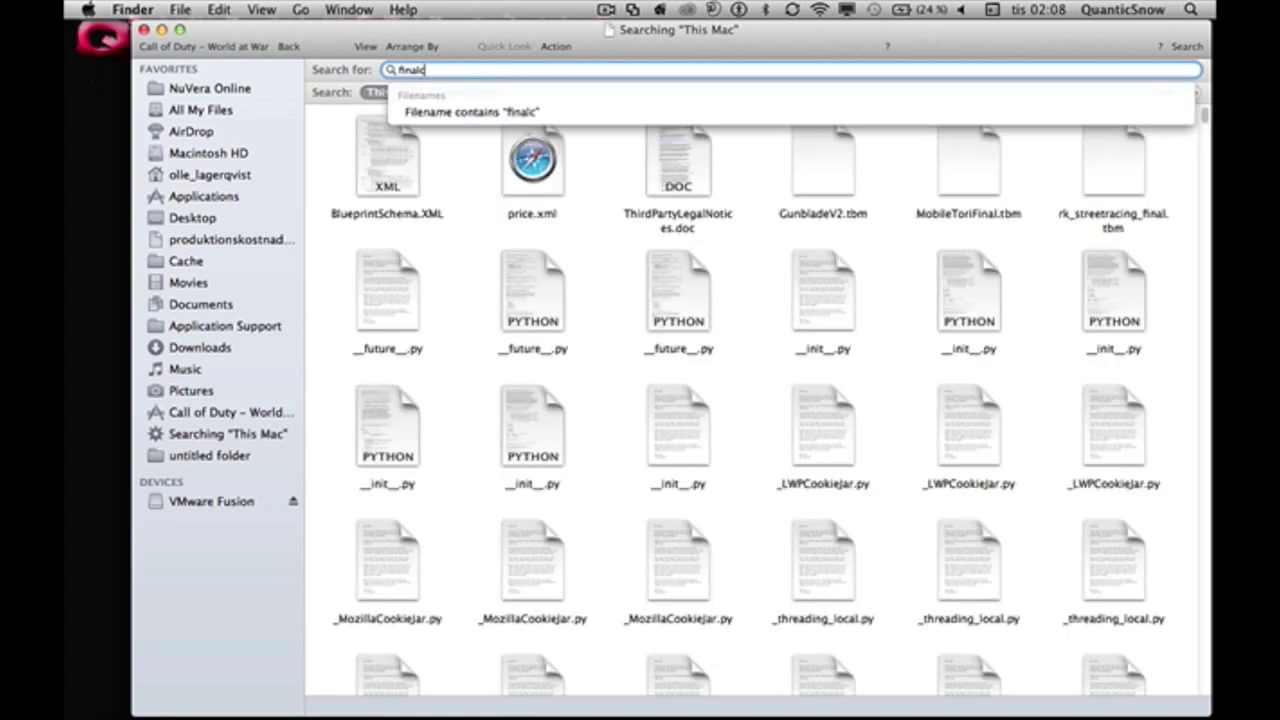
type("cut")
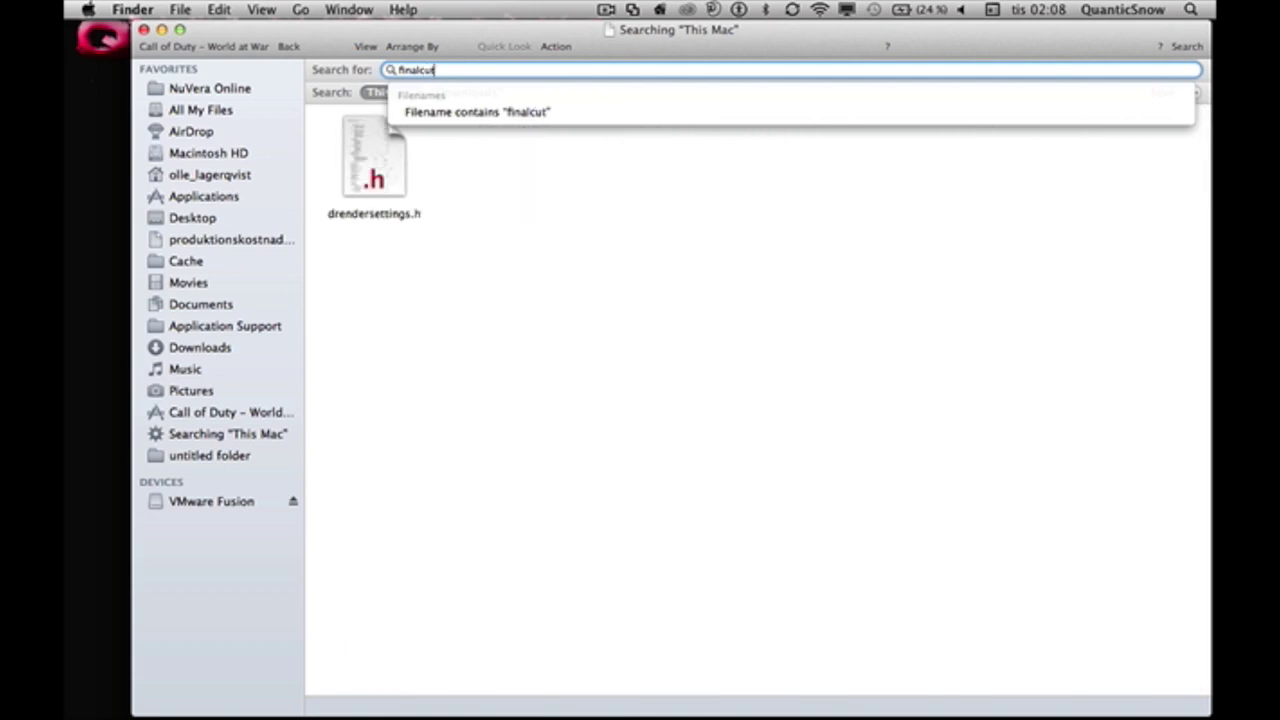
type("pro")
key("BackSpace")
key("BackSpace")
key("BackSpace")
key("BackSpace")
key("BackSpace")
key("BackSpace")
key("BackSpace")
key("BackSpace")
key("BackSpace")
key("BackSpace")
key("BackSpace")
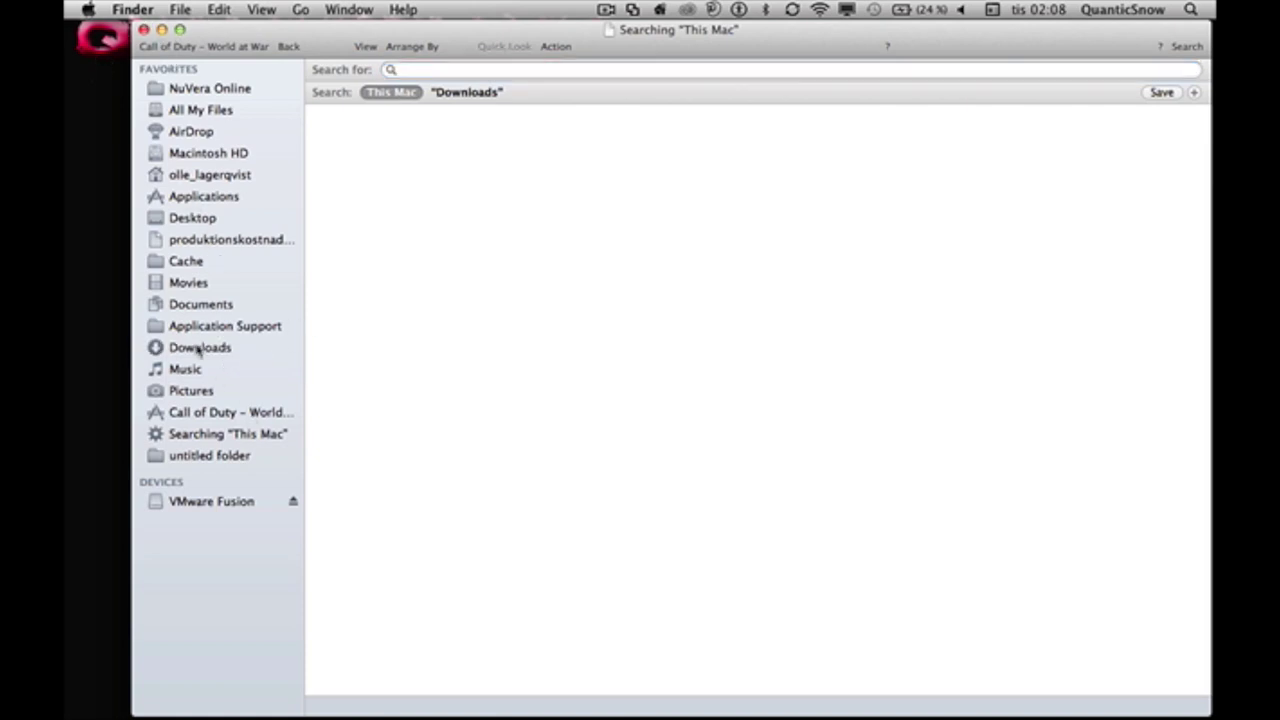
- Launch Final Cut Pro from the Final Cut Pro X 10.0.8.dmg disk image in Downloads and close the Finder windows
left_click(231, 347)
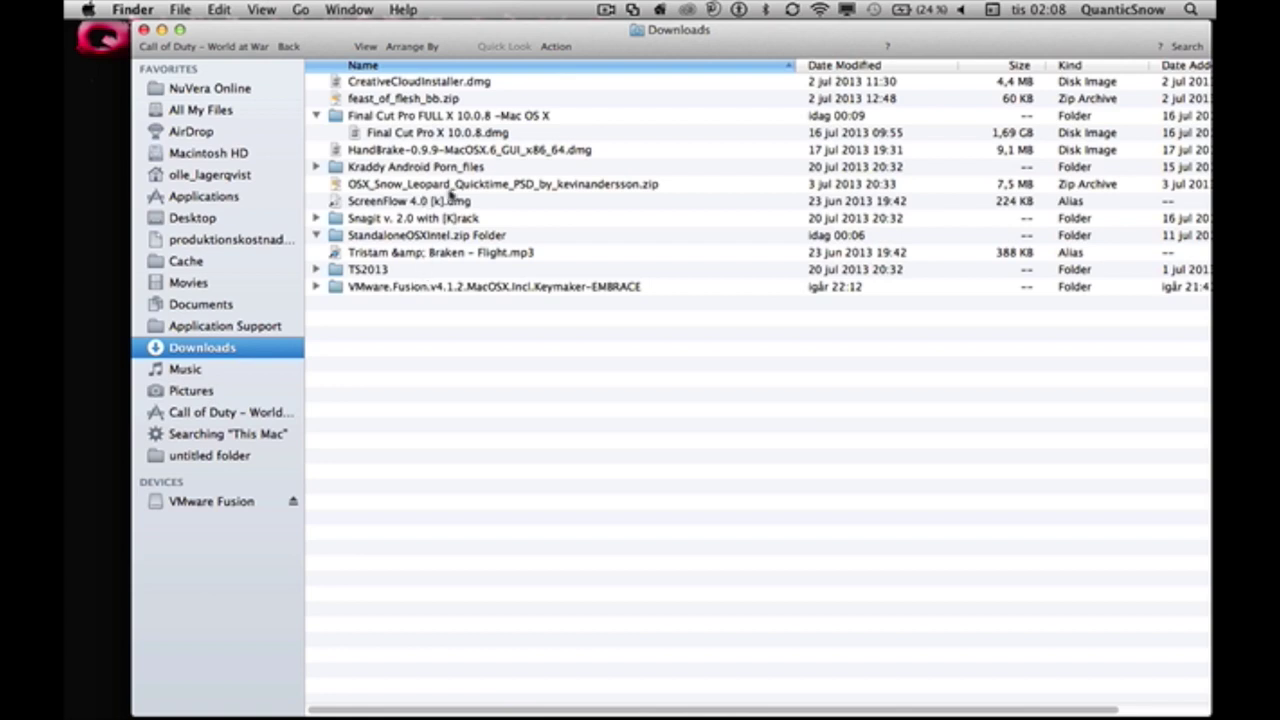
double_click(451, 132)
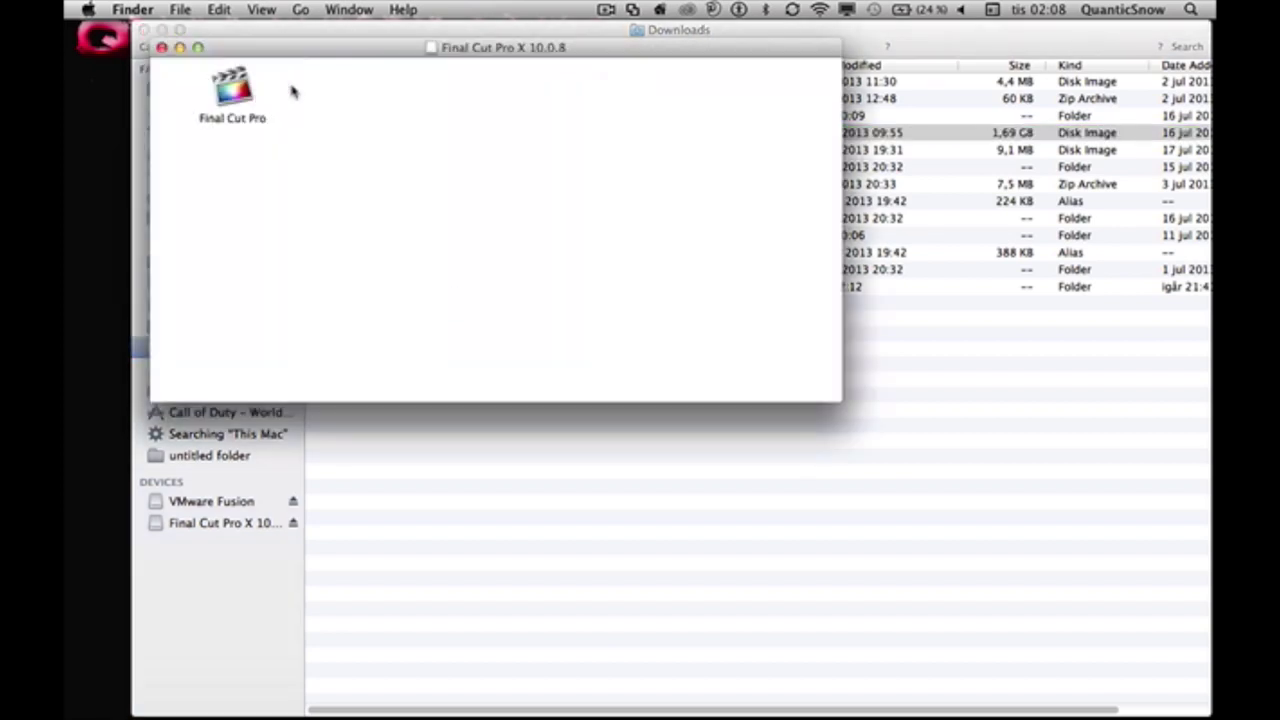
left_click(242, 92)
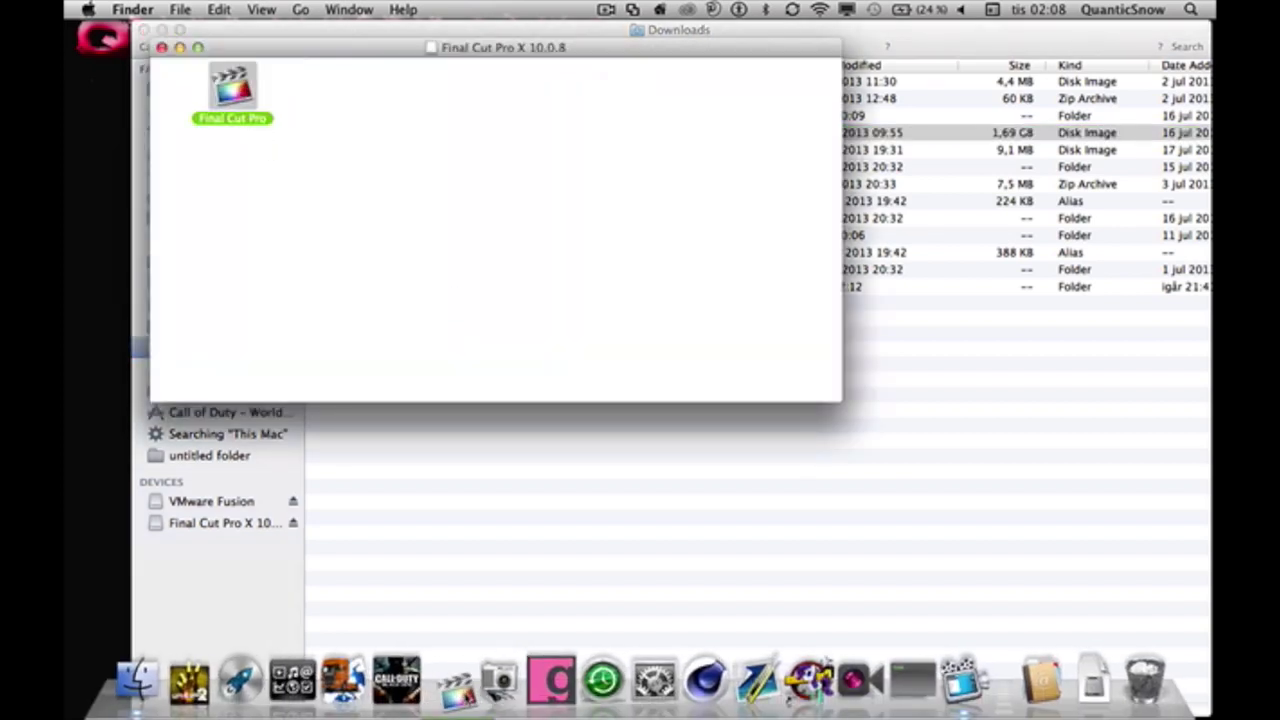
left_click(161, 47, "alt")
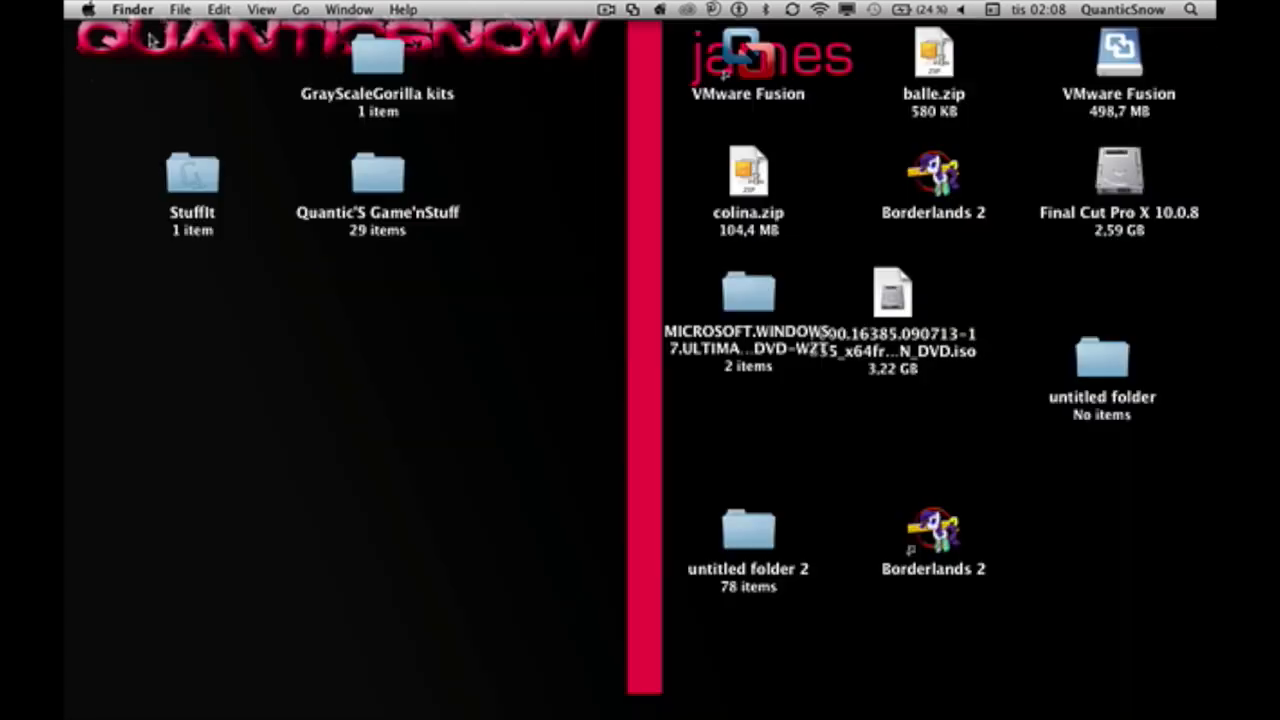
- Force quit Final Cut Pro
mouse_move(551, 690)
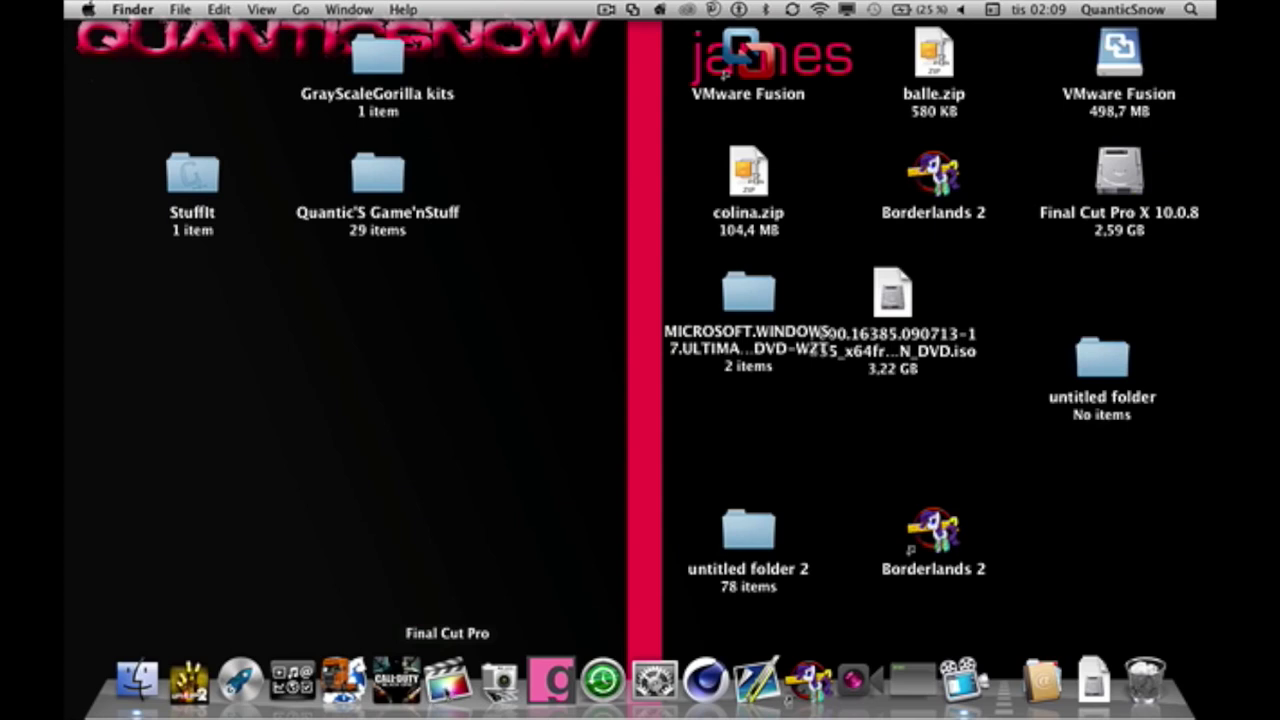
right_click(447, 680)
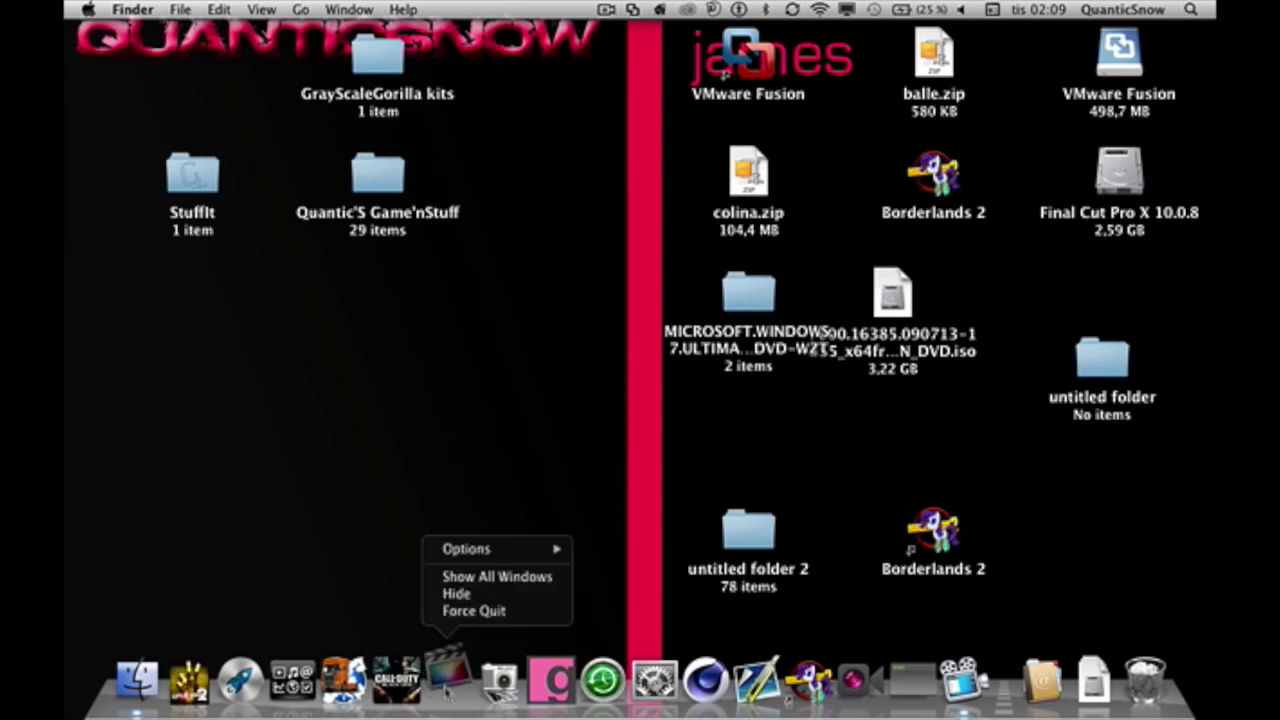
left_click(457, 611)
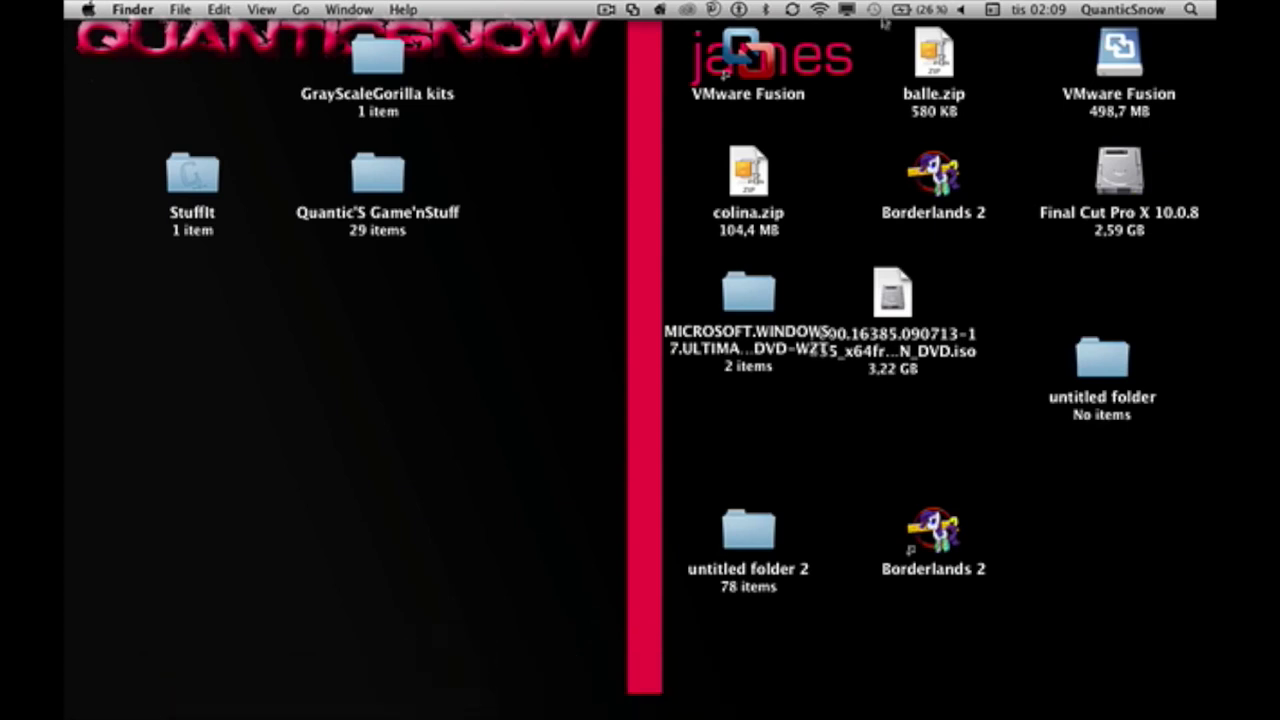
- Resume the Windows virtual machine in VMware Fusion and postpone the McAfee VirusScan Plus offer
left_click(752, 62)
left_click_drag(752, 62, 720, 112)
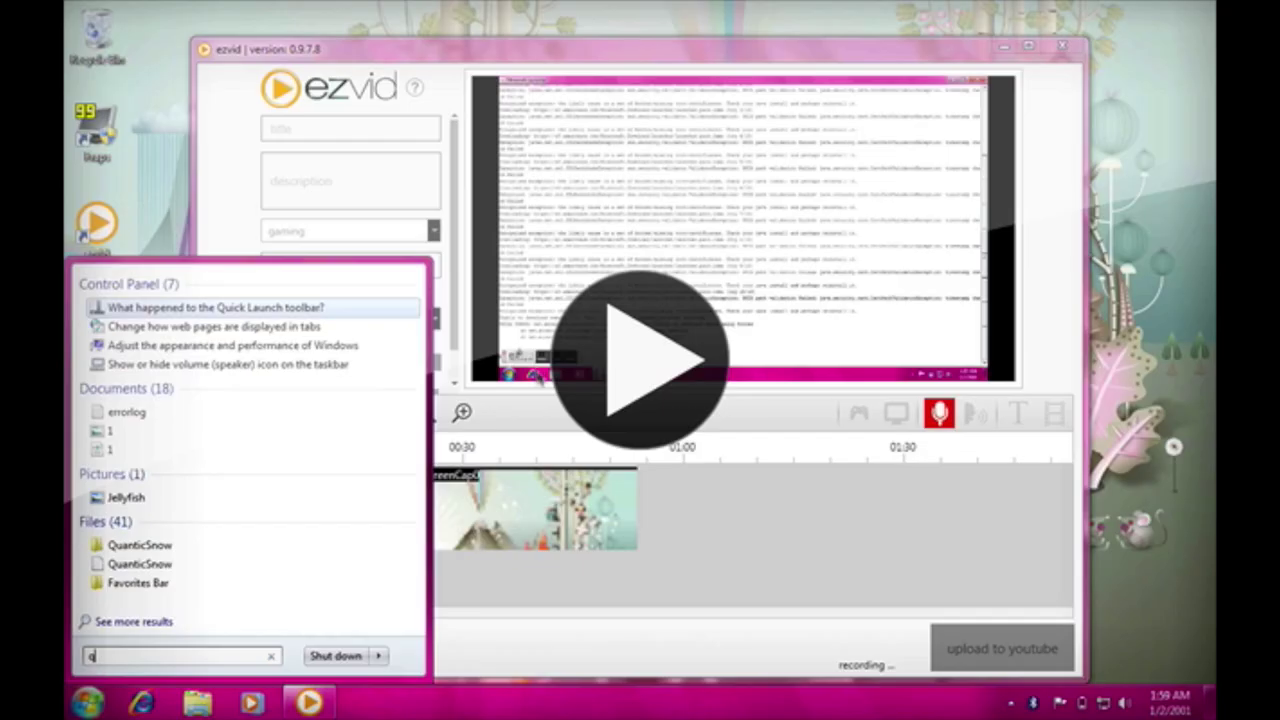
left_click(605, 350)
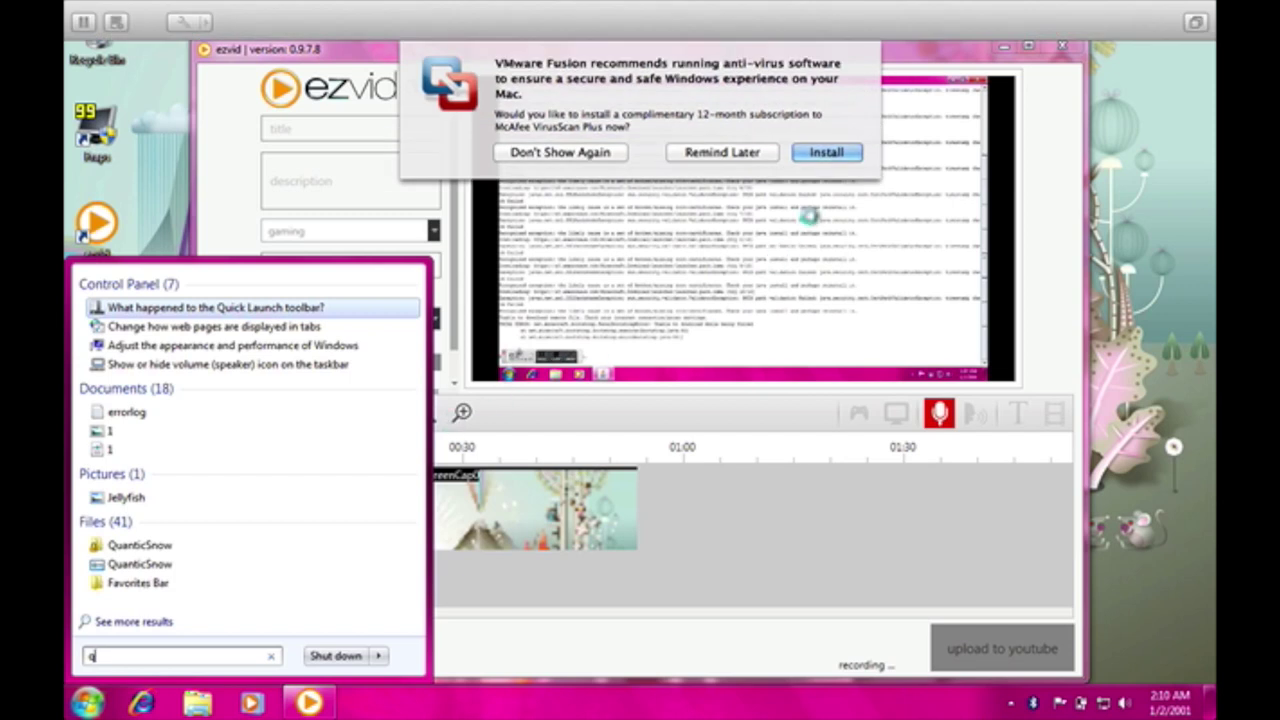
left_click(710, 155)
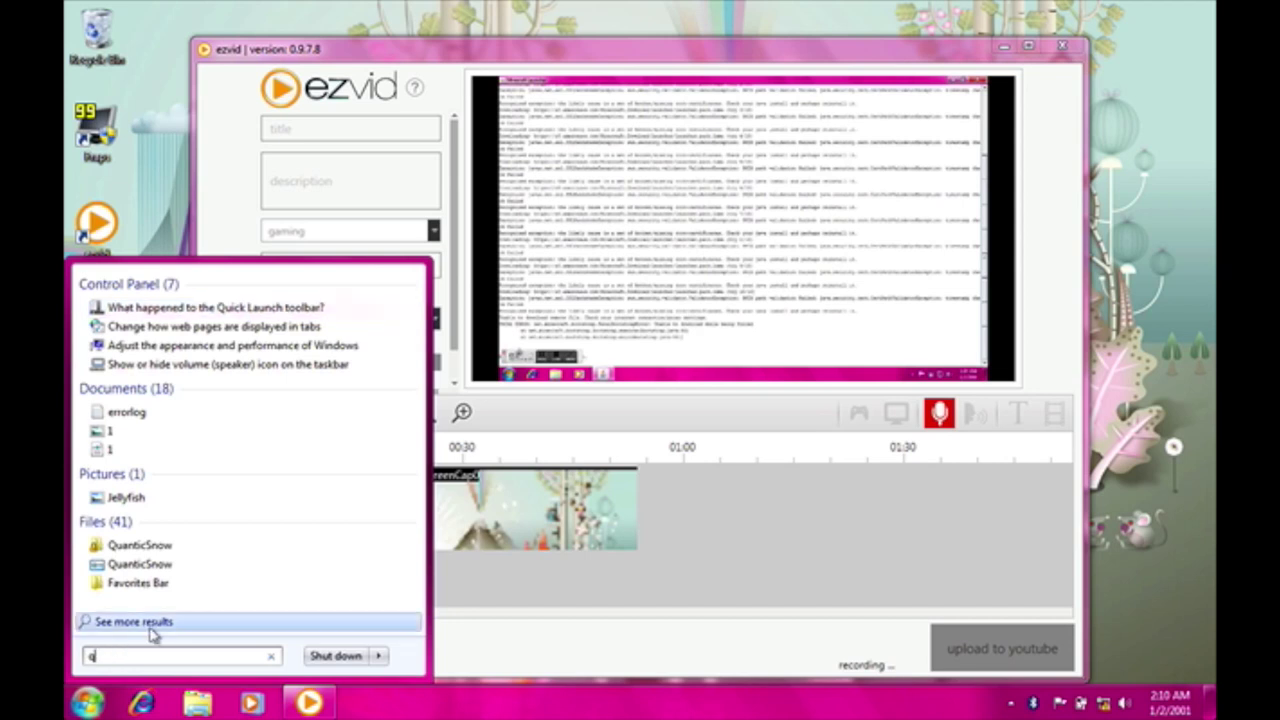
- Dismiss the open Start menu search in the virtual machine and launch Internet Explorer
left_click_drag(122, 655, 66, 665)
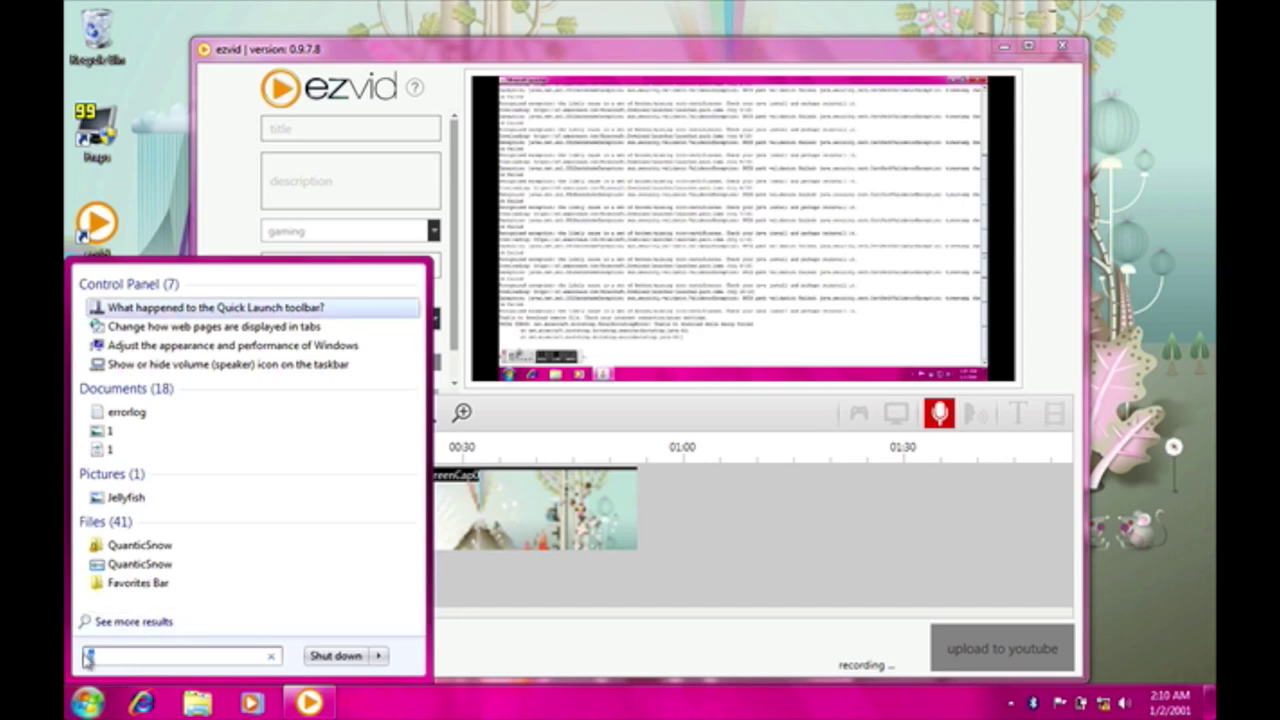
left_click(66, 665)
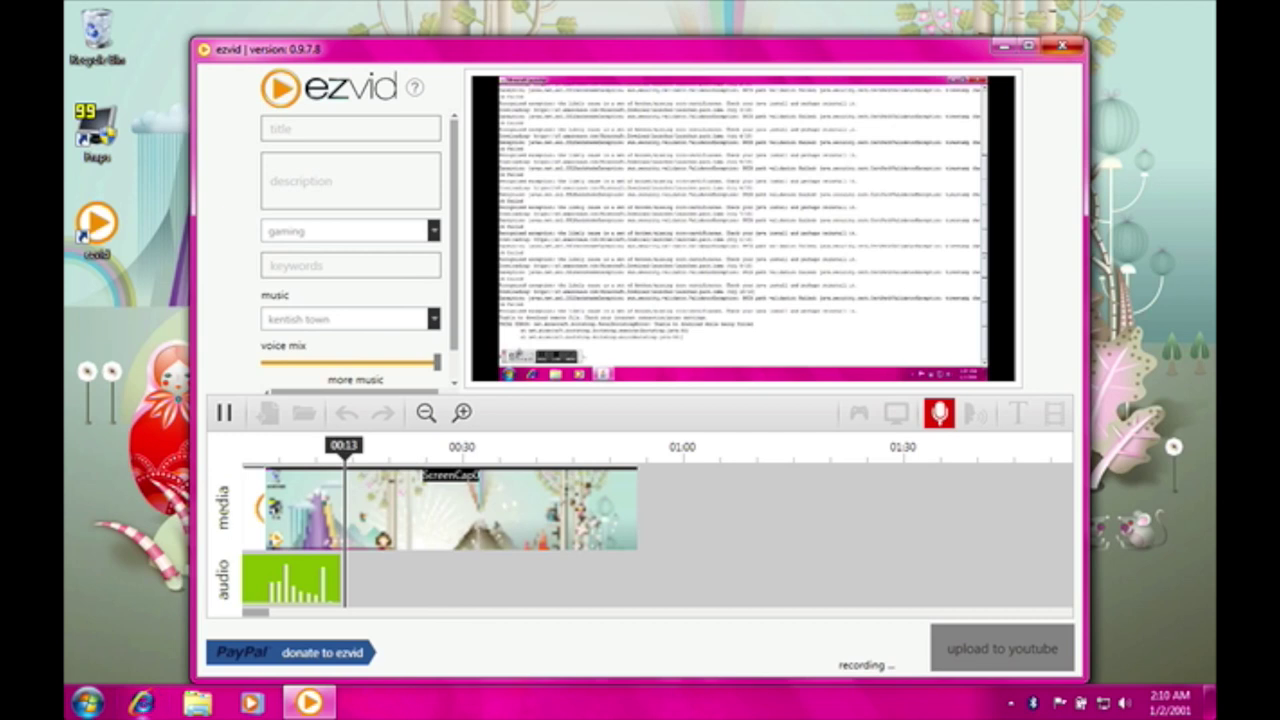
left_click(146, 703)
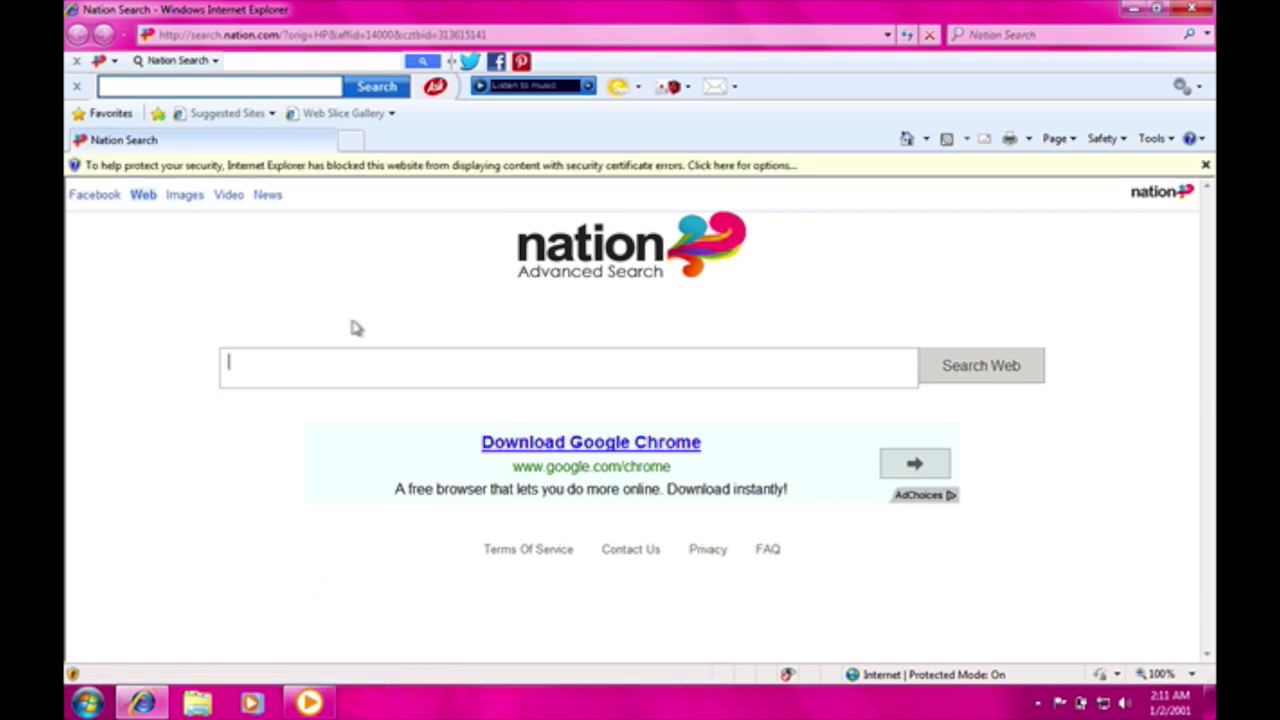
- Search the web for QuanticSnow from the Nation Search page
left_click(272, 366)
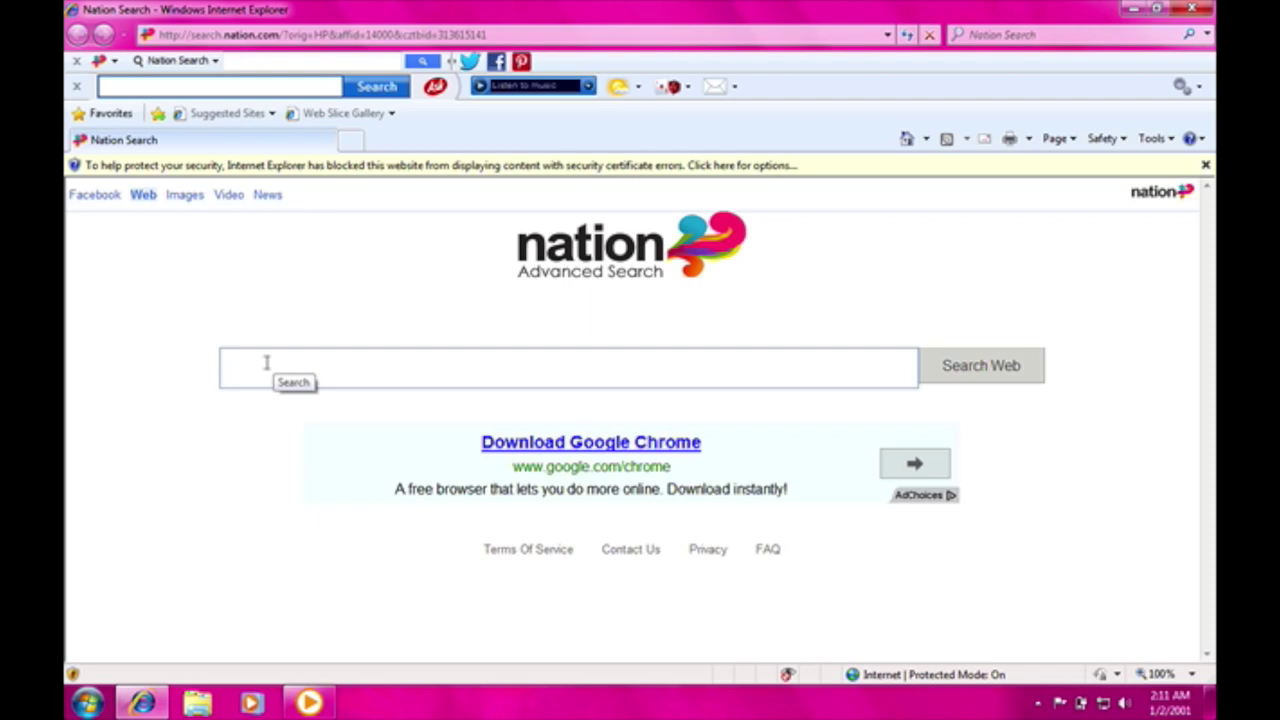
type("QuanticSnow")
key("Return")
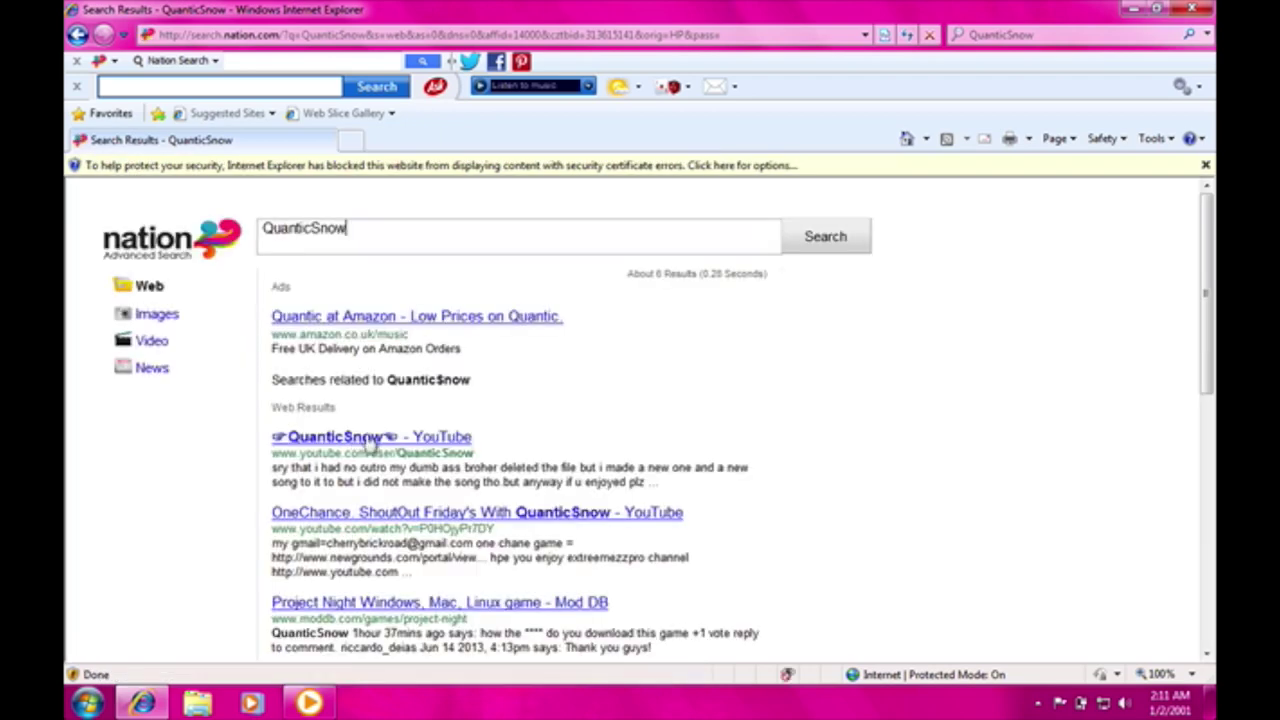
- Open the QuanticSnow YouTube channel from the web results and maximize its browser window
left_click(280, 437)
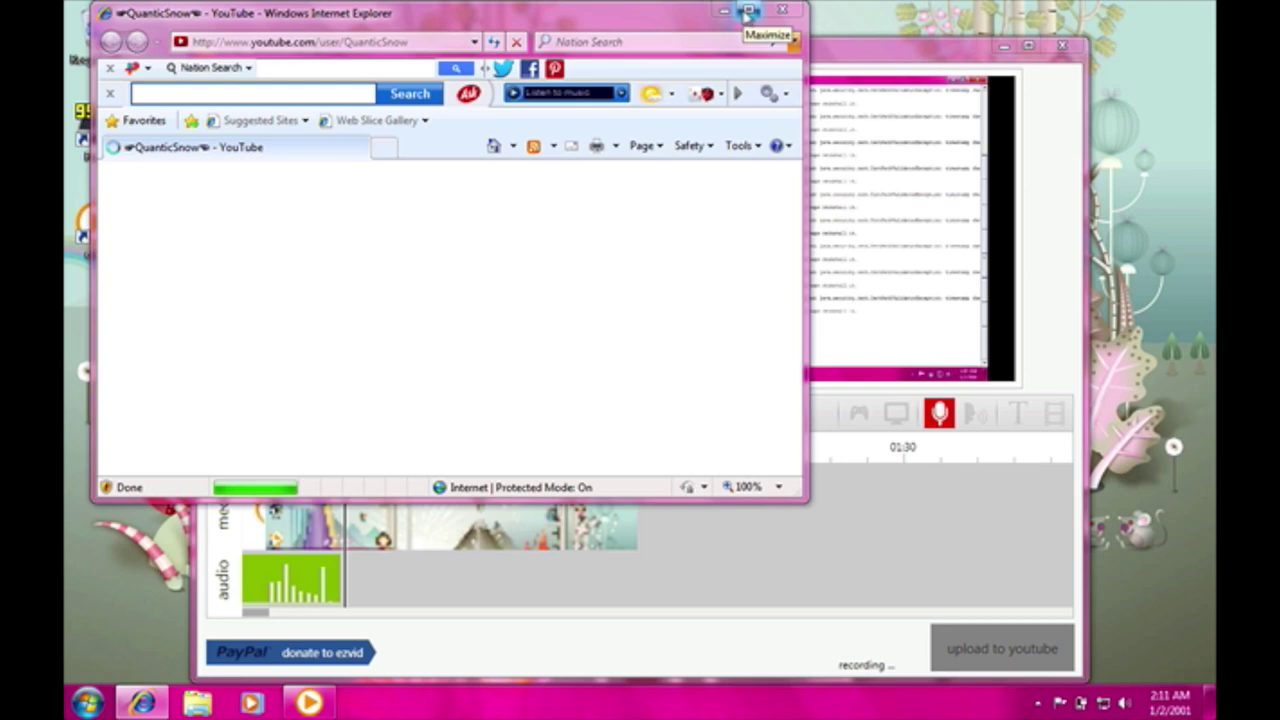
left_click(747, 13)
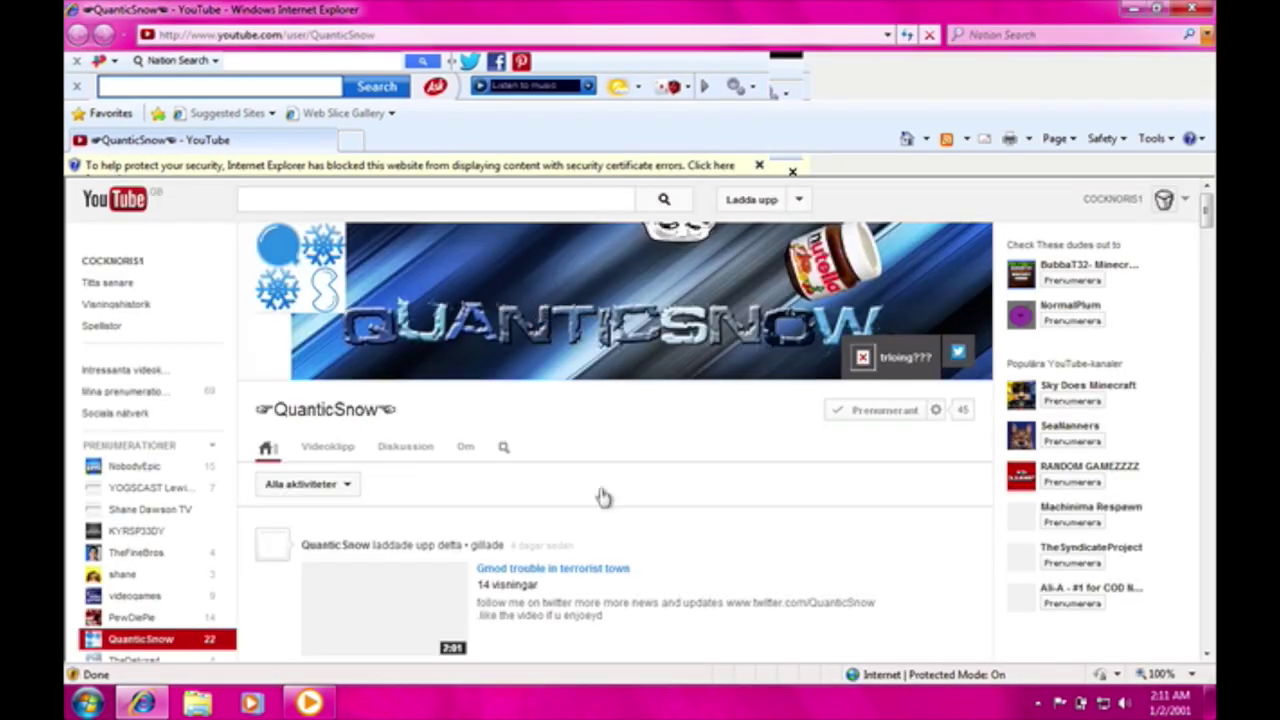
- Look over the QuanticSnow channel page and put the browser window away to return to ezvid
scroll(591, 487, "down", 15)
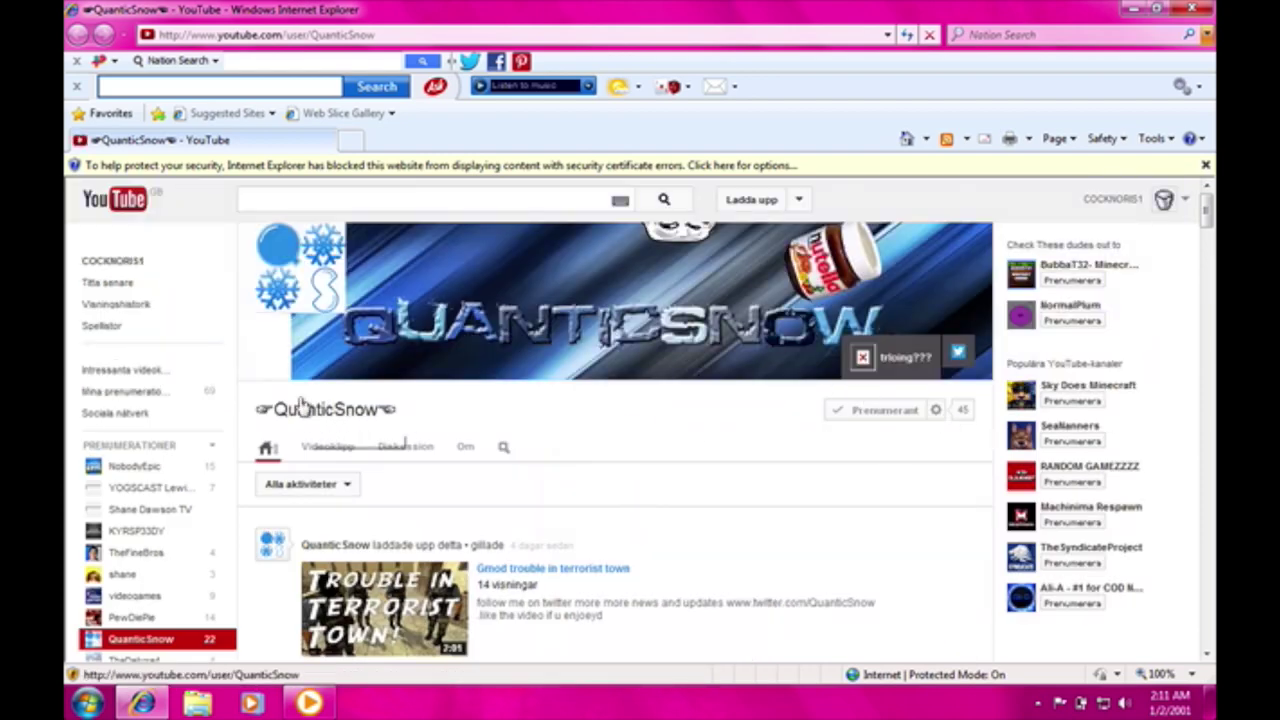
left_click(1133, 9)
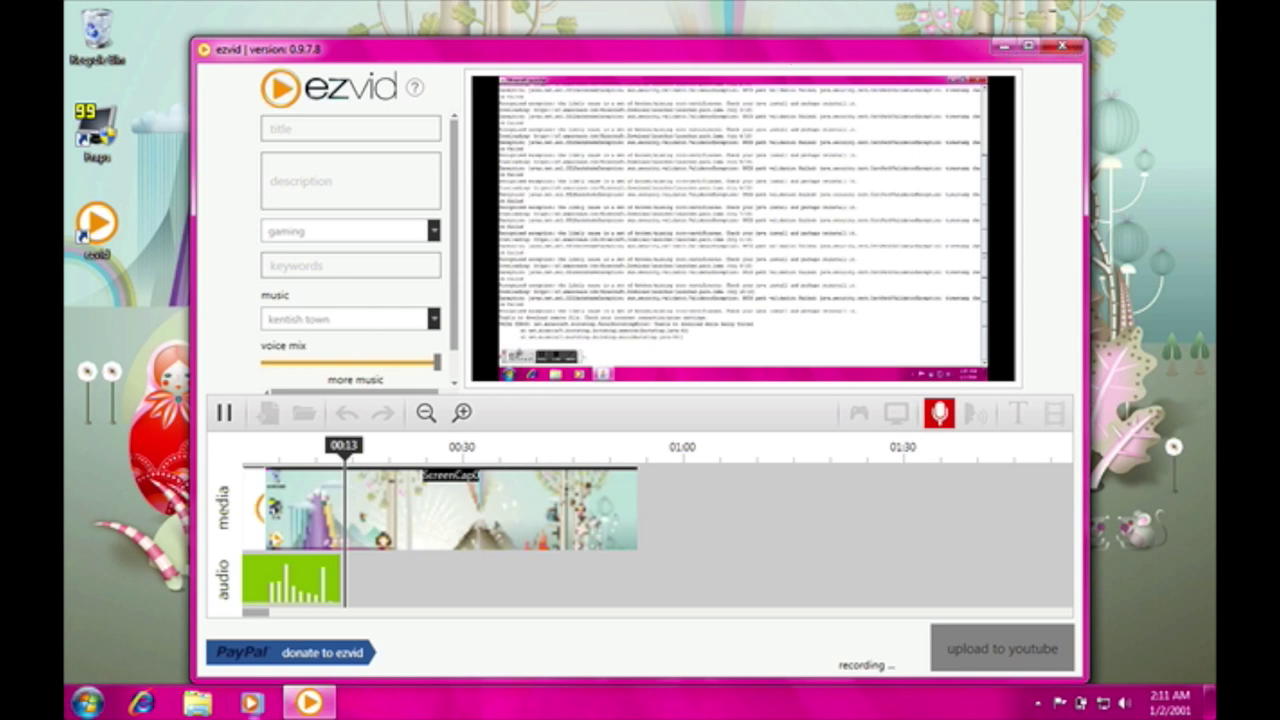
- Try to close the ezvid window in the virtual machine
right_click(308, 702)
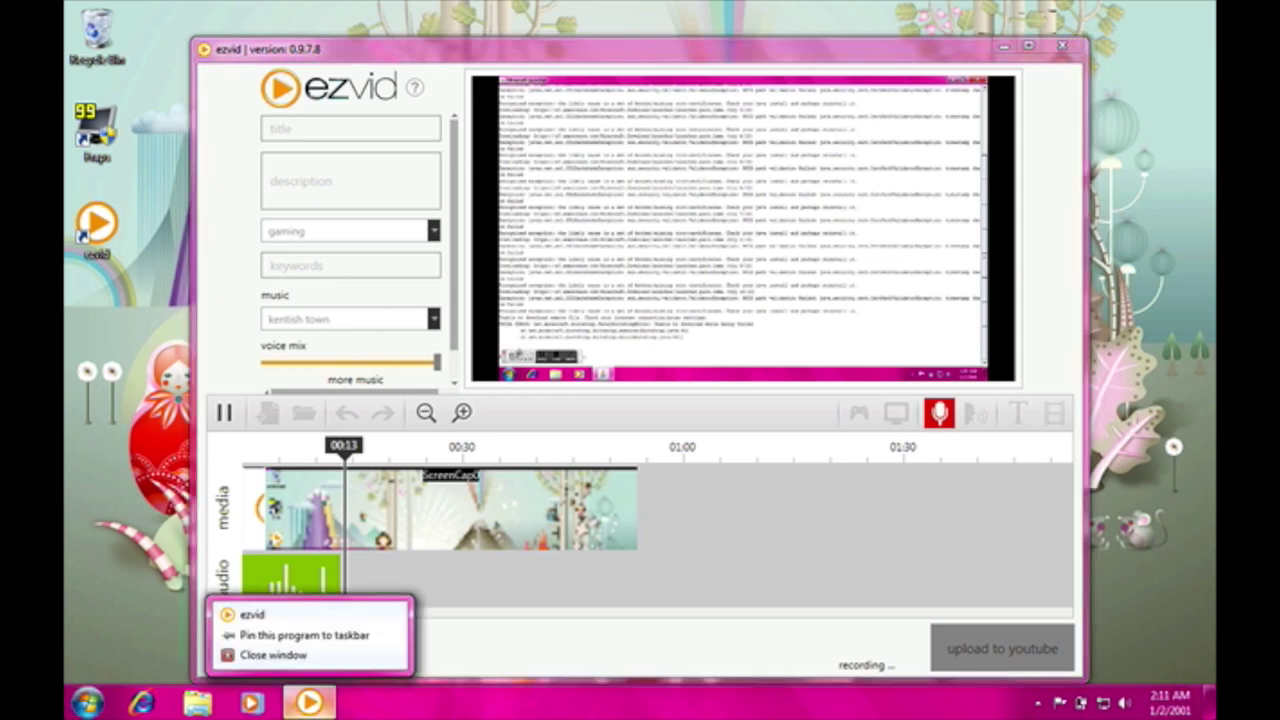
left_click(308, 655)
right_click(308, 702)
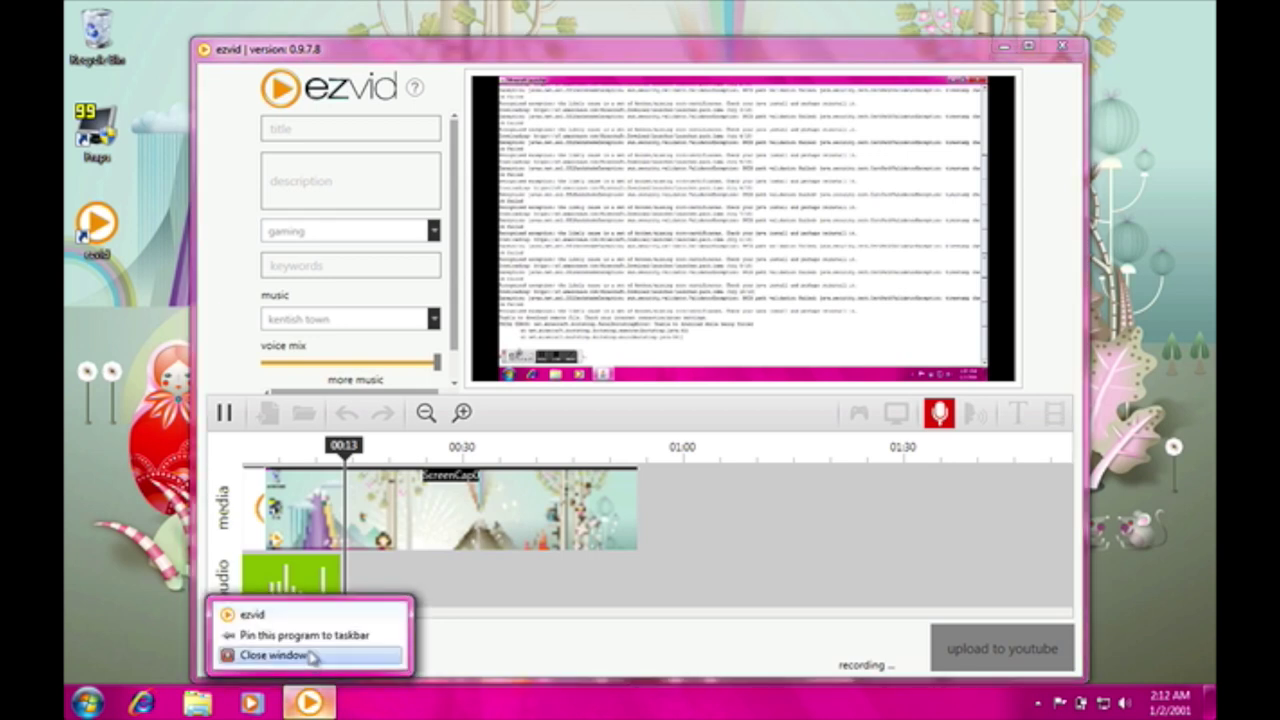
left_click(312, 656)
right_click(308, 702)
left_click(312, 656)
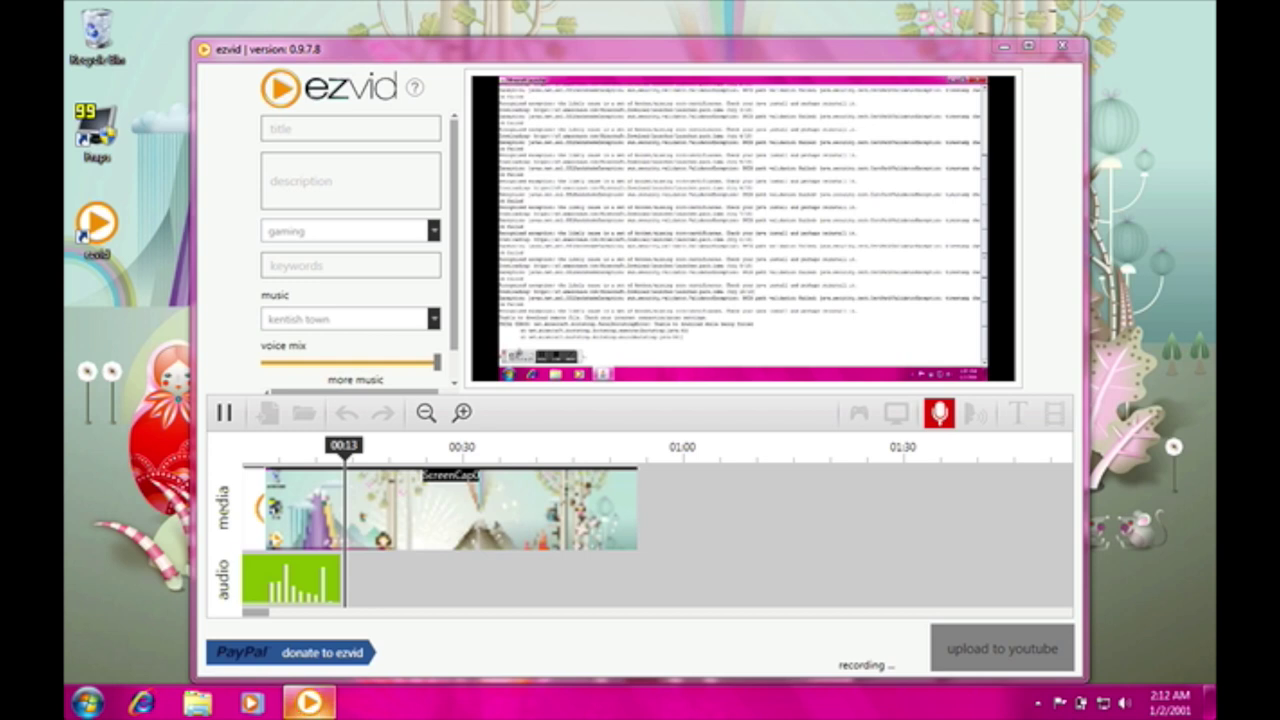
mouse_move(308, 701)
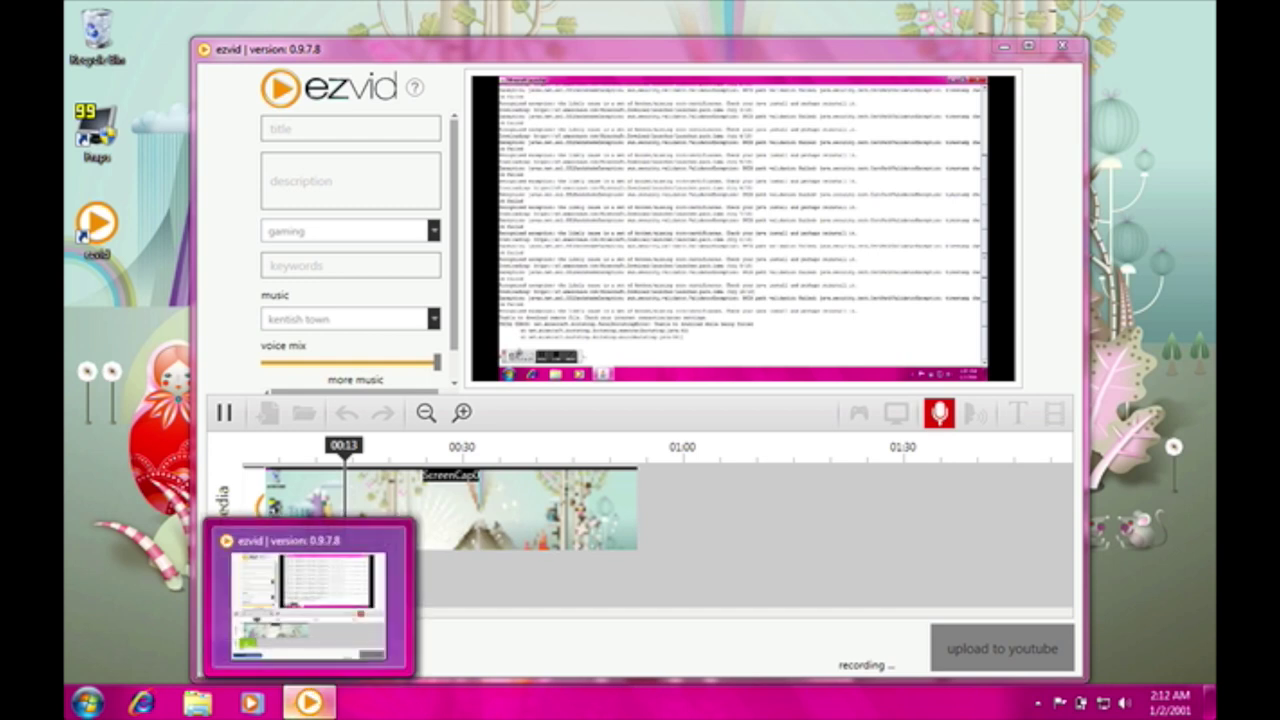
right_click(310, 702)
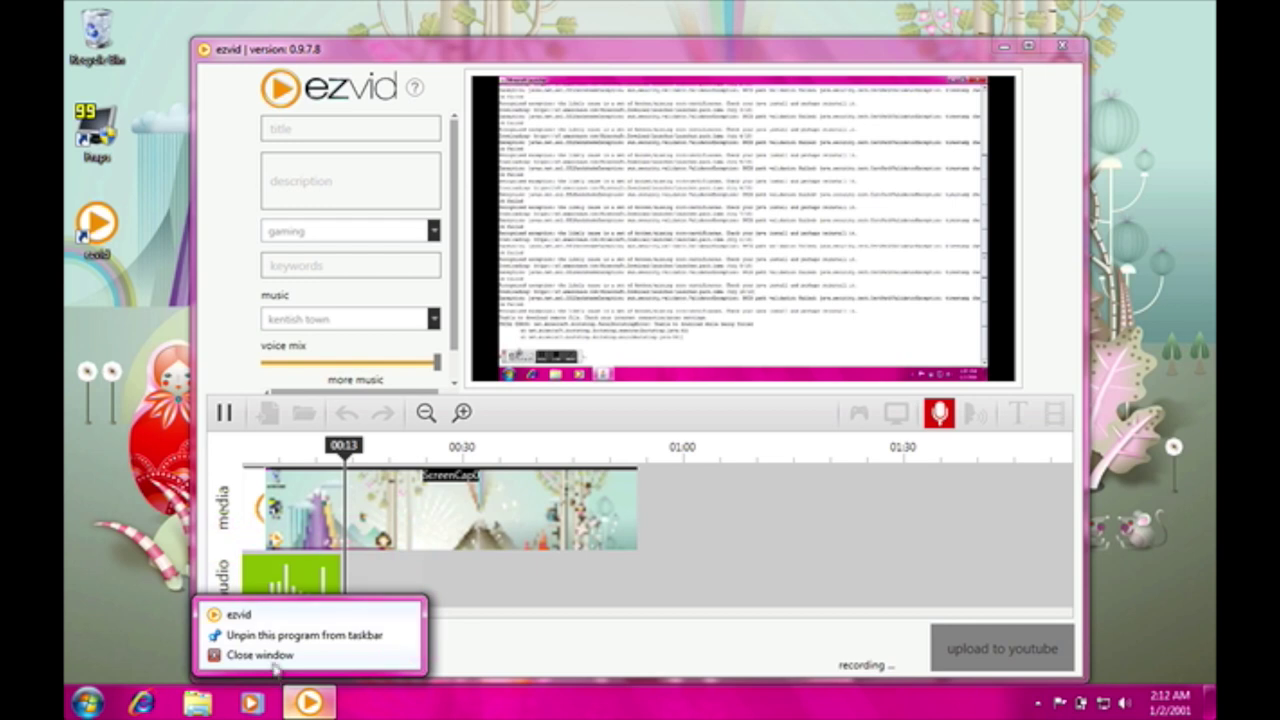
left_click(262, 655)
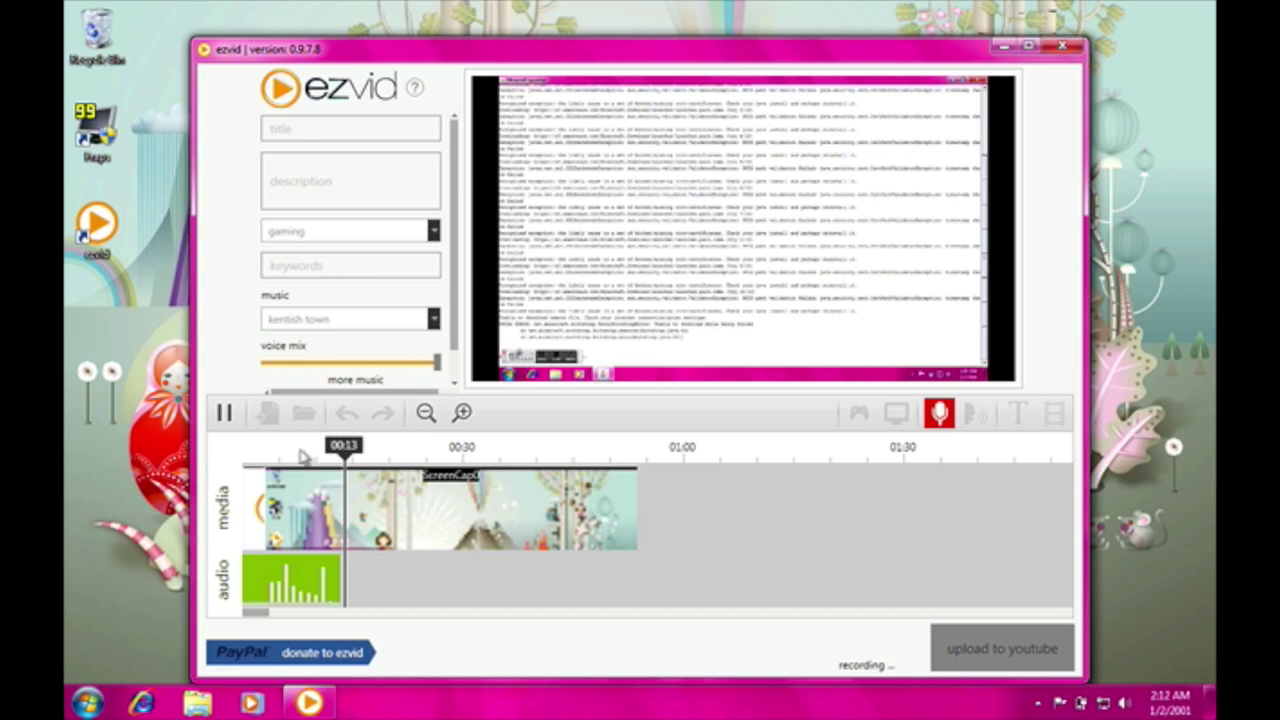
- Leave the full-screen virtual machine and switch to the Mac desktop
key("ctrl+Up")
key("ctrl+Up")
key("ctrl+Up")
key("ctrl+Up")
key("ctrl+Up")
key("ctrl+Up")
key("ctrl+Up")
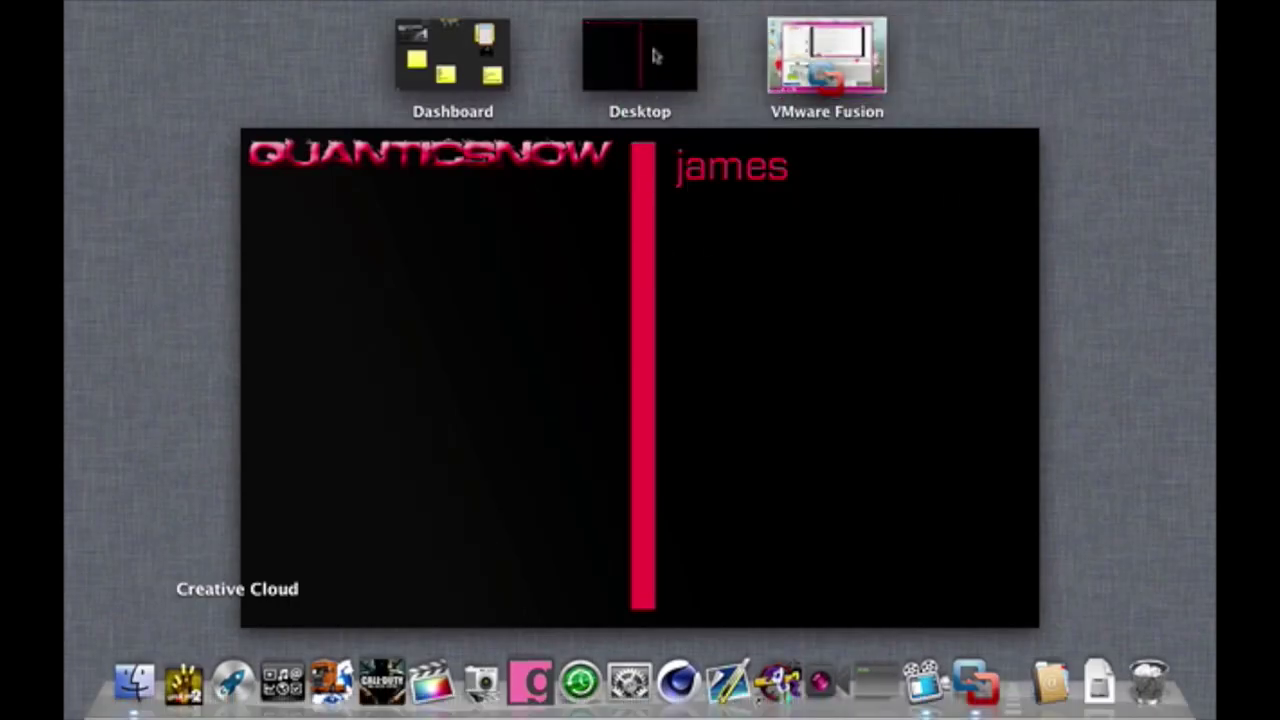
left_click(655, 57)
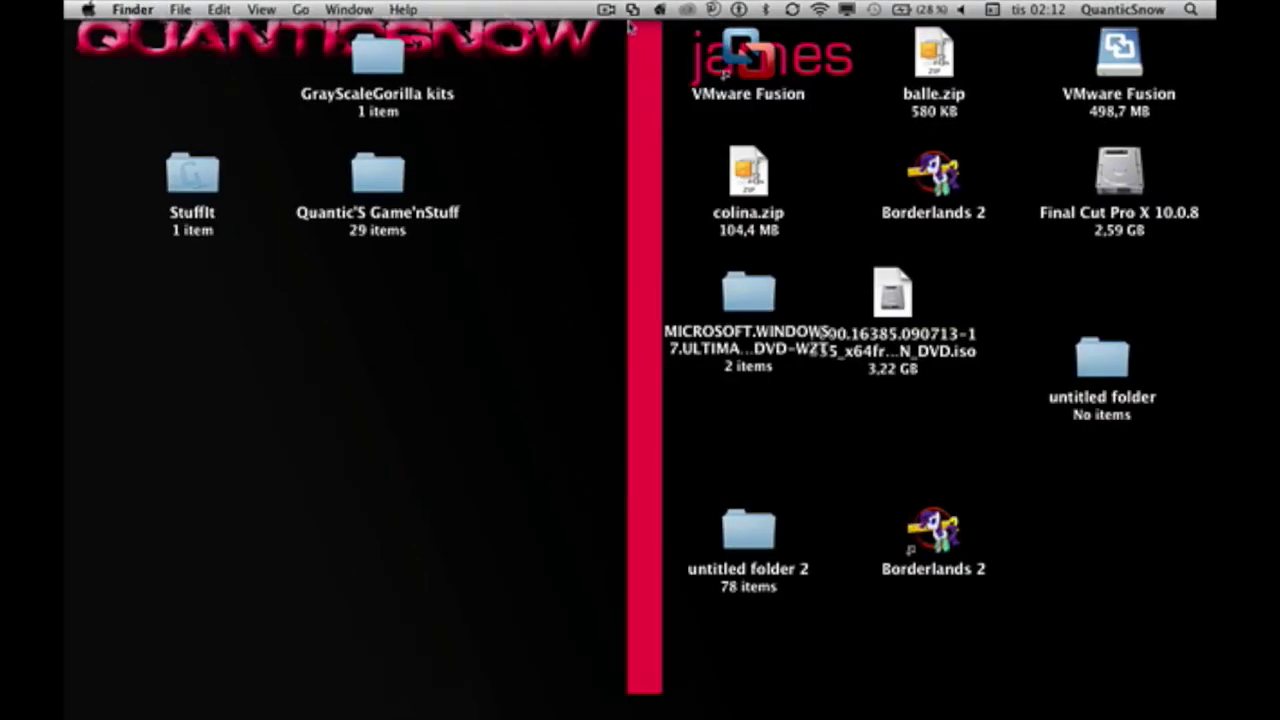
- Return to the Windows virtual machine in VMware Fusion and look at its Start menu
left_click_drag(630, 25, 660, 692)
mouse_move(628, 712)
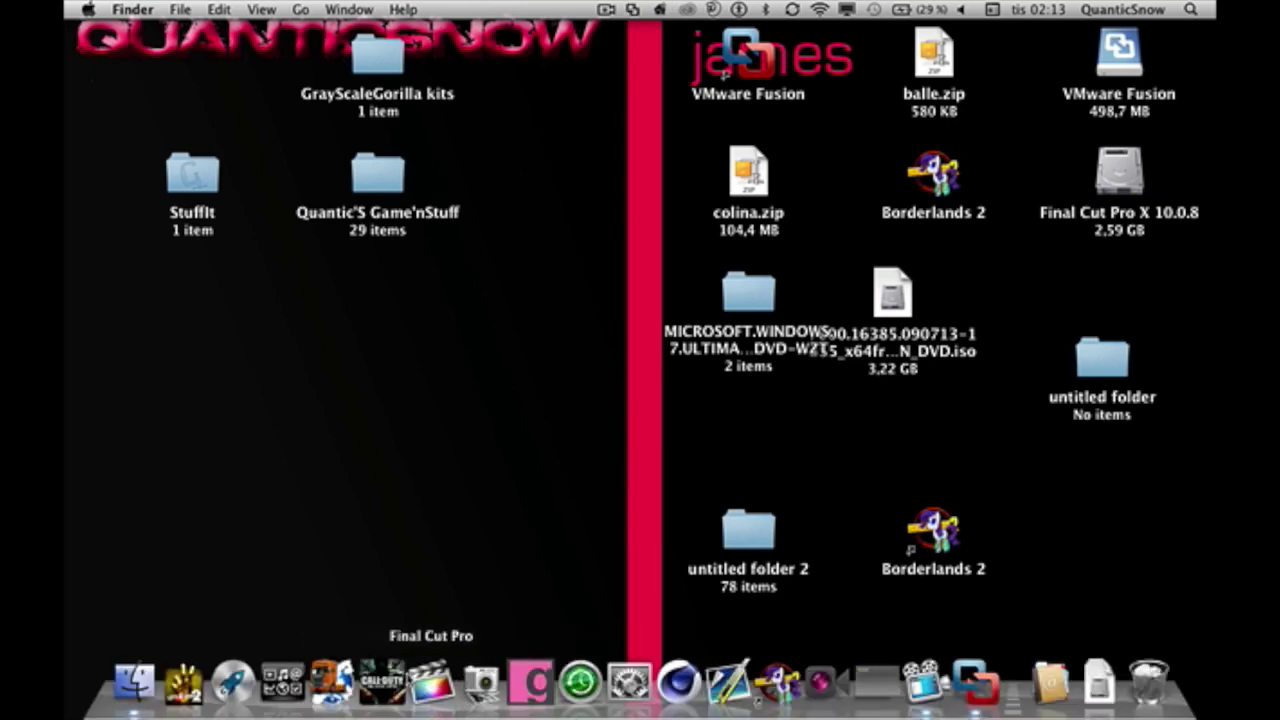
left_click(975, 682)
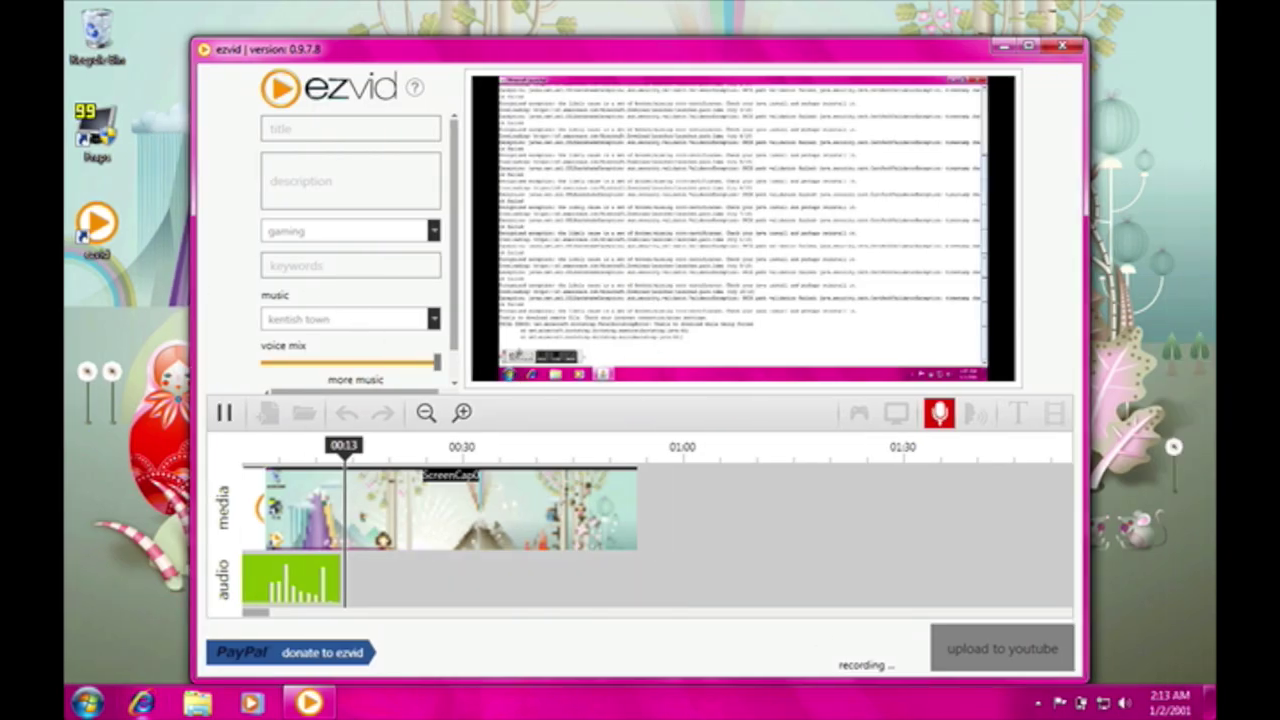
left_click(86, 703)
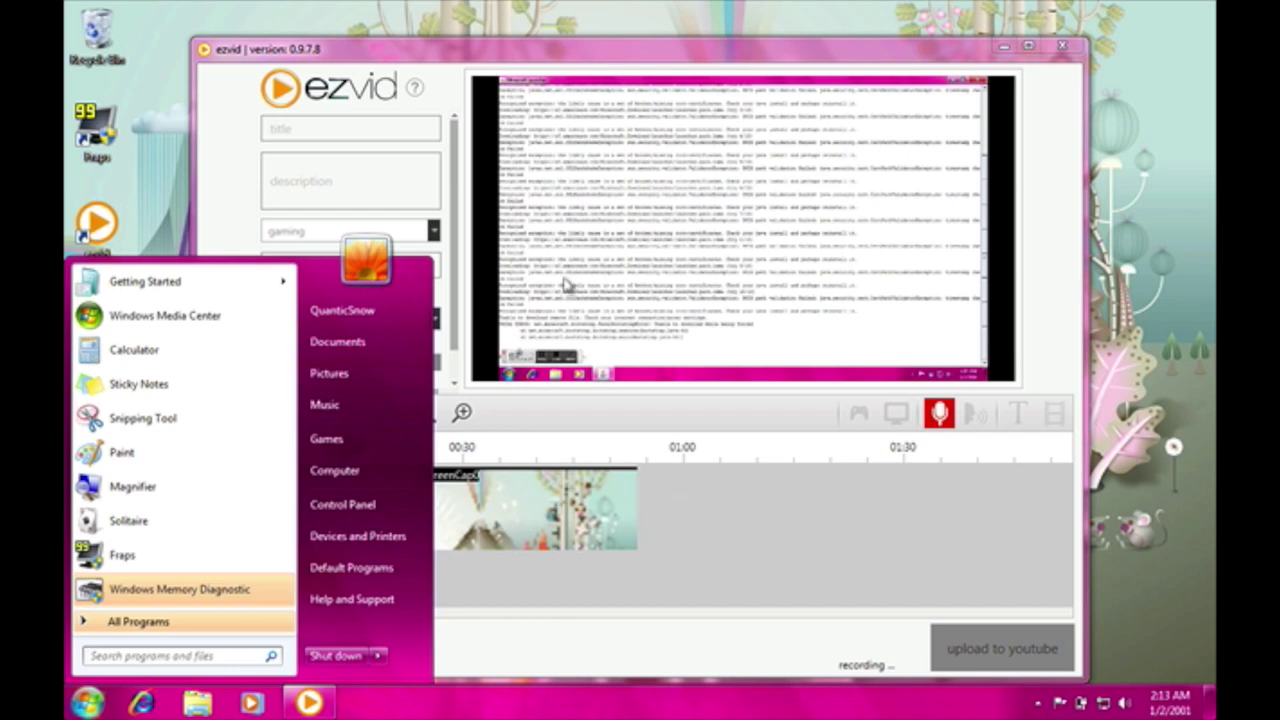
left_click(928, 206)
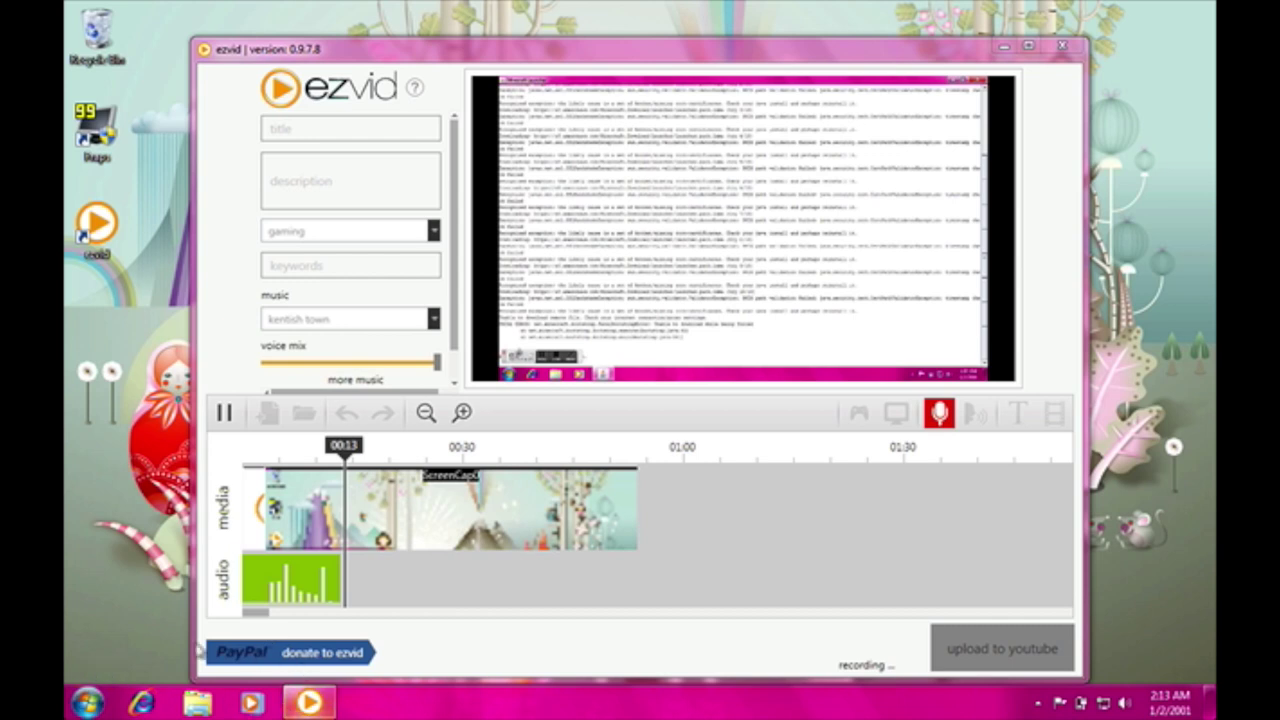
- Switch to the Mac desktop and move the 7600.16385 Windows DVD .iso file to the empty area below the StuffIt folder
key("ctrl+Up")
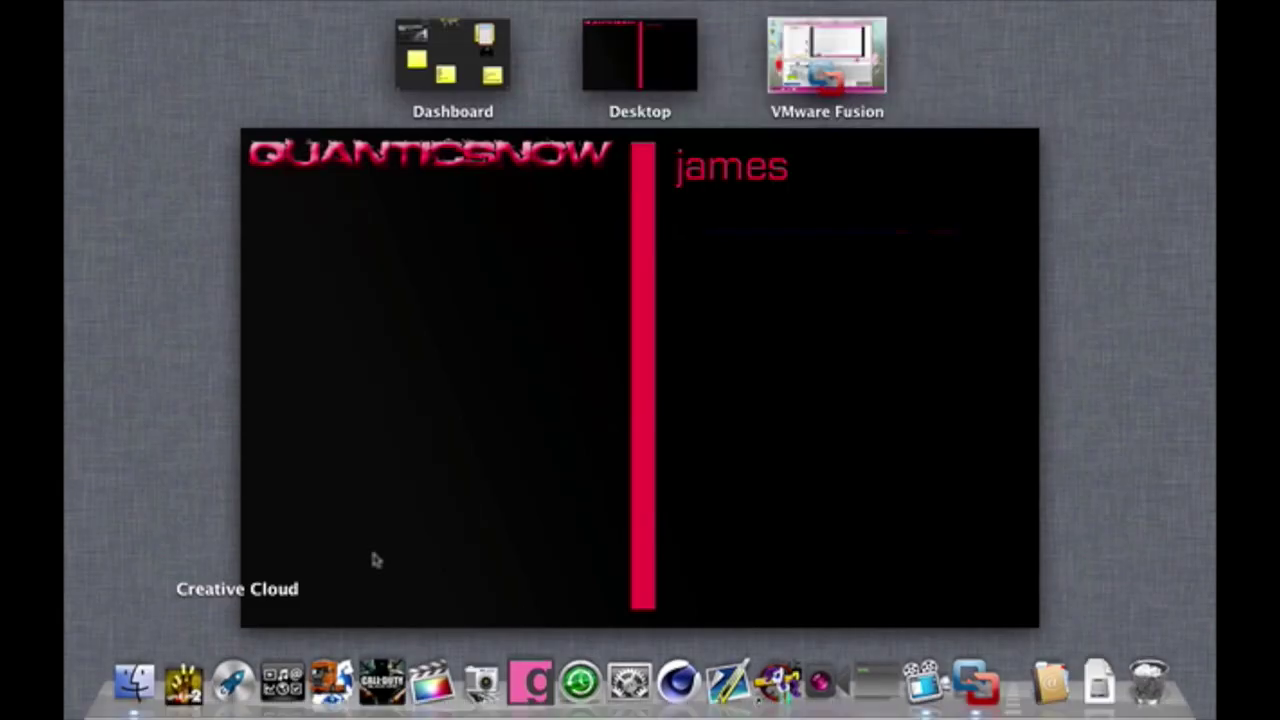
left_click(634, 40)
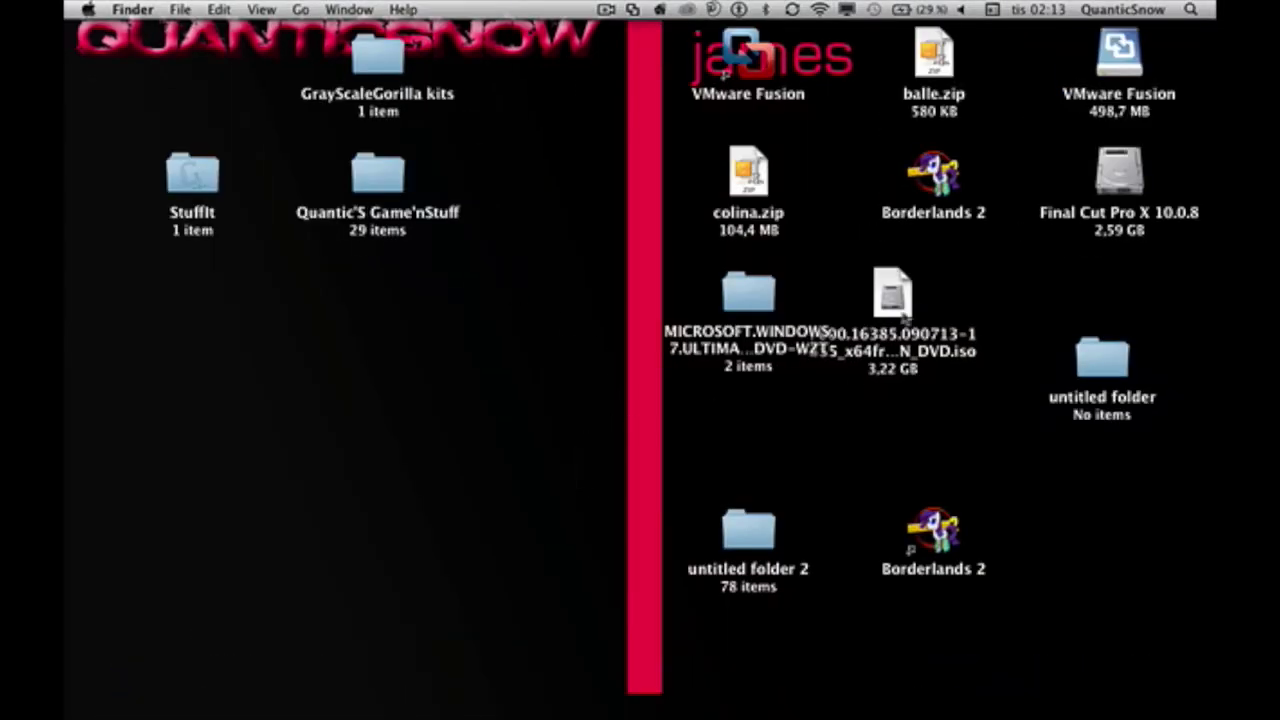
left_click_drag(886, 300, 224, 380)
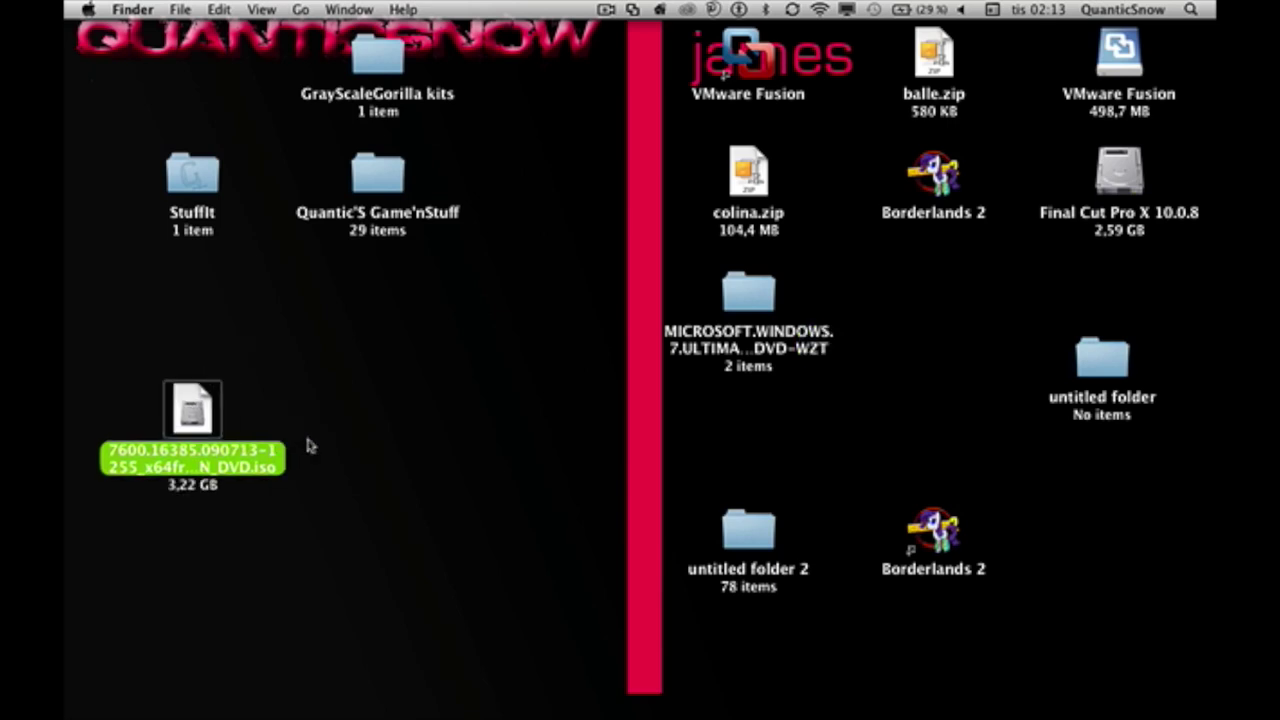
left_click(310, 448)
left_click_drag(437, 497, 72, 321)
left_click(80, 324)
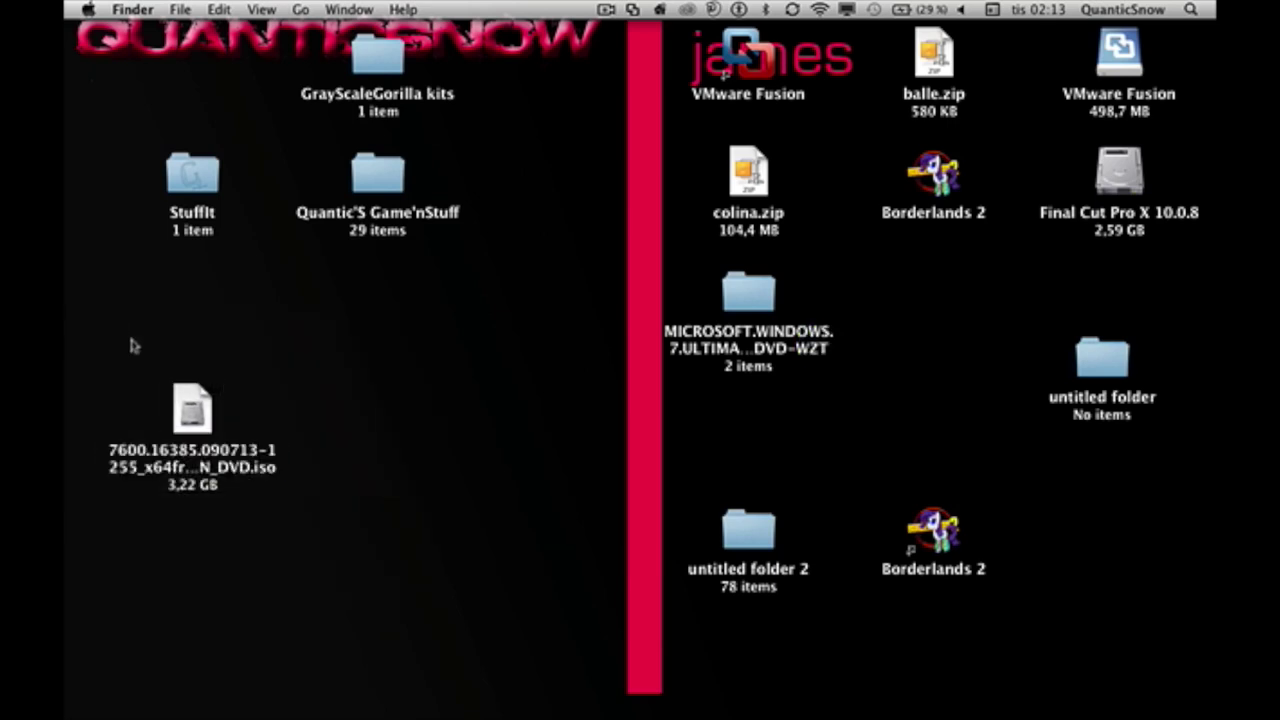
left_click_drag(243, 492, 282, 496)
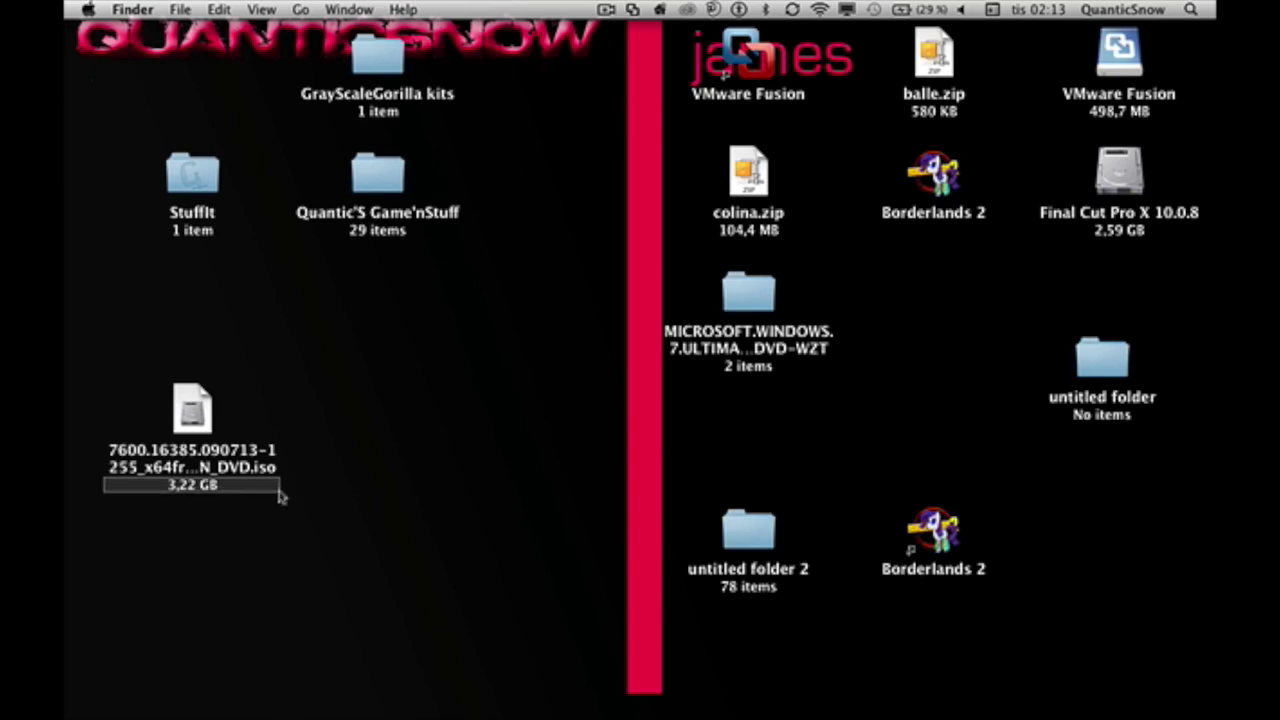
mouse_move(281, 496)
left_mouse_down()
mouse_move(117, 483)
mouse_move(127, 508)
mouse_move(280, 508)
mouse_move(287, 497)
left_mouse_up()
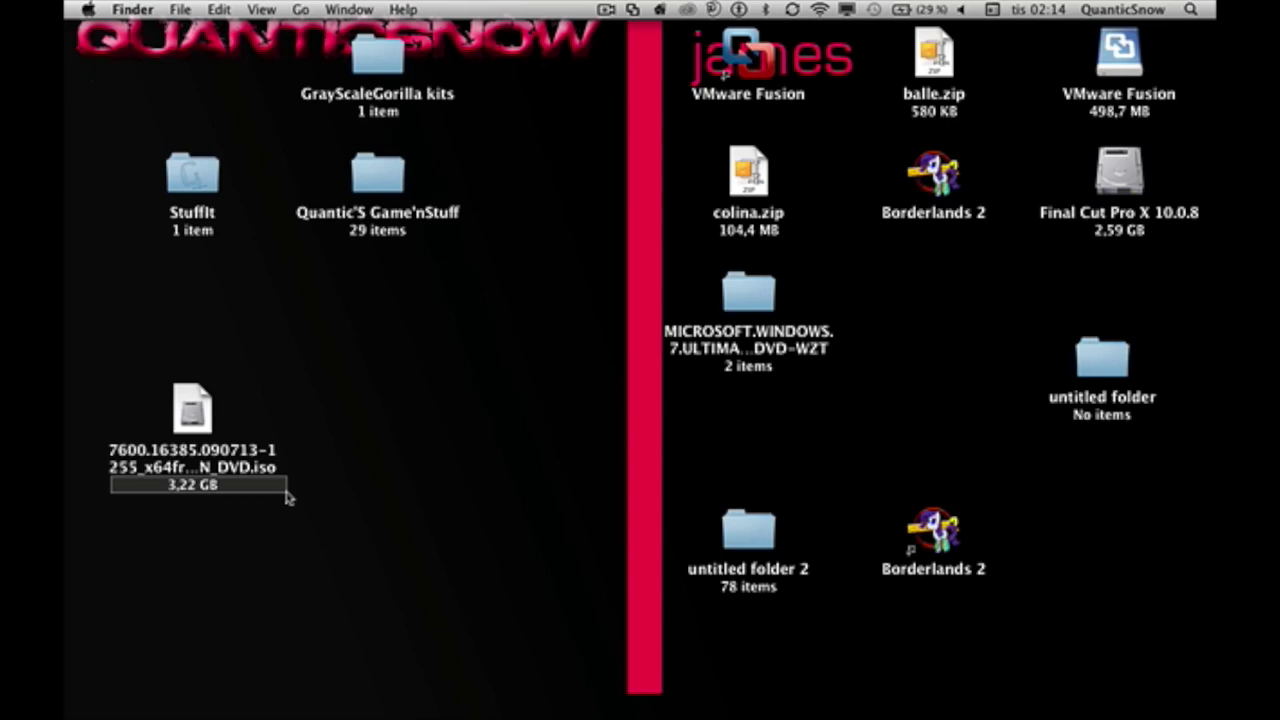
left_click_drag(287, 497, 281, 497)
left_click_drag(281, 497, 281, 497)
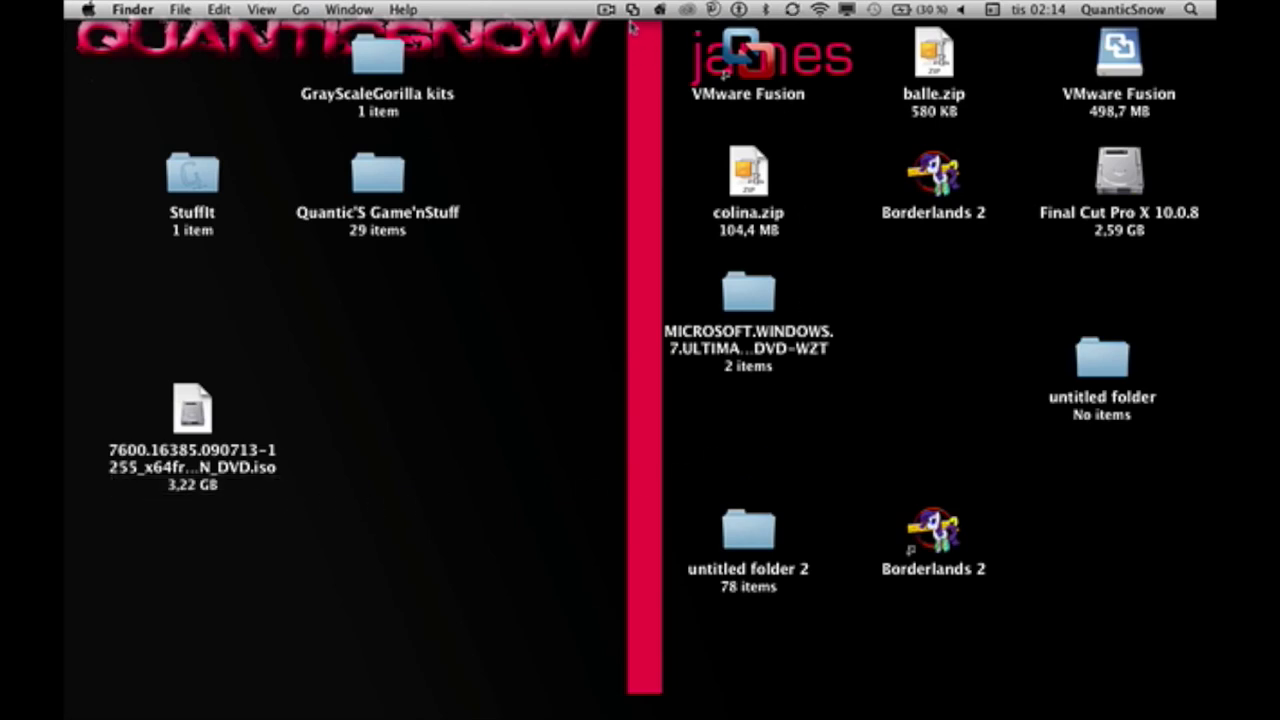
left_click_drag(636, 28, 656, 708)
mouse_move(679, 712)
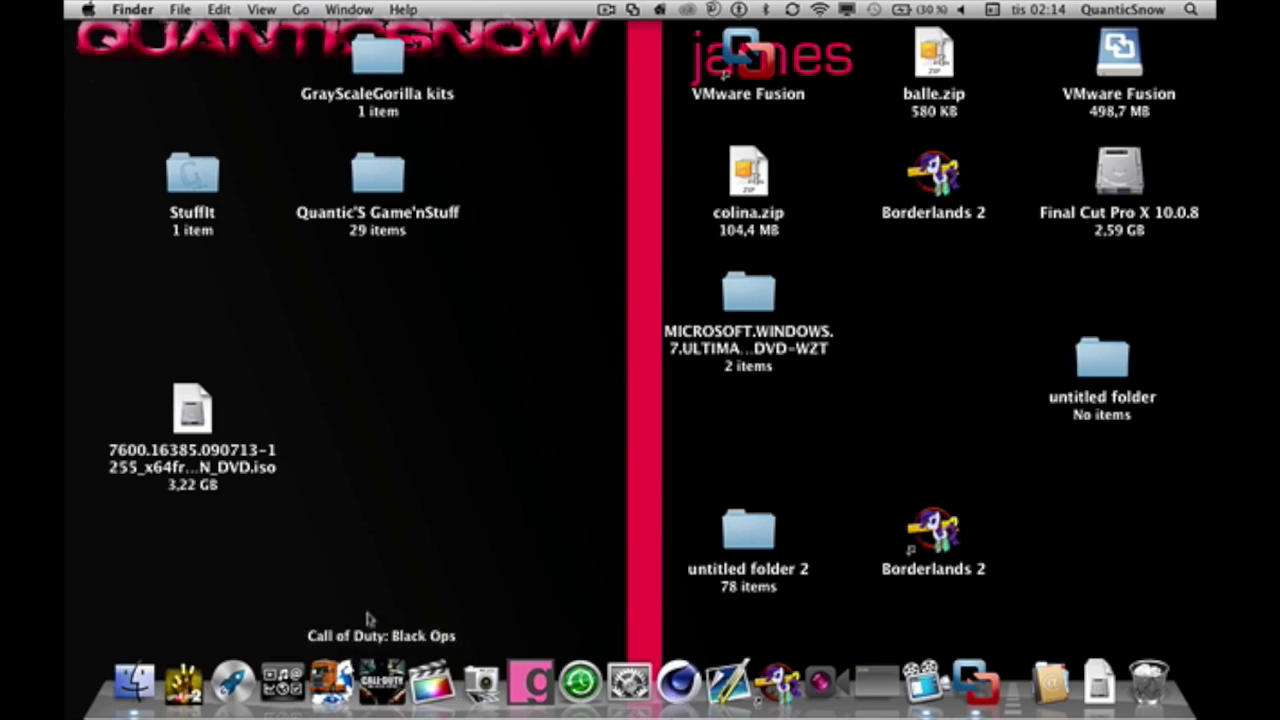
- Open the ScreenFlow recording options
left_click(605, 9)
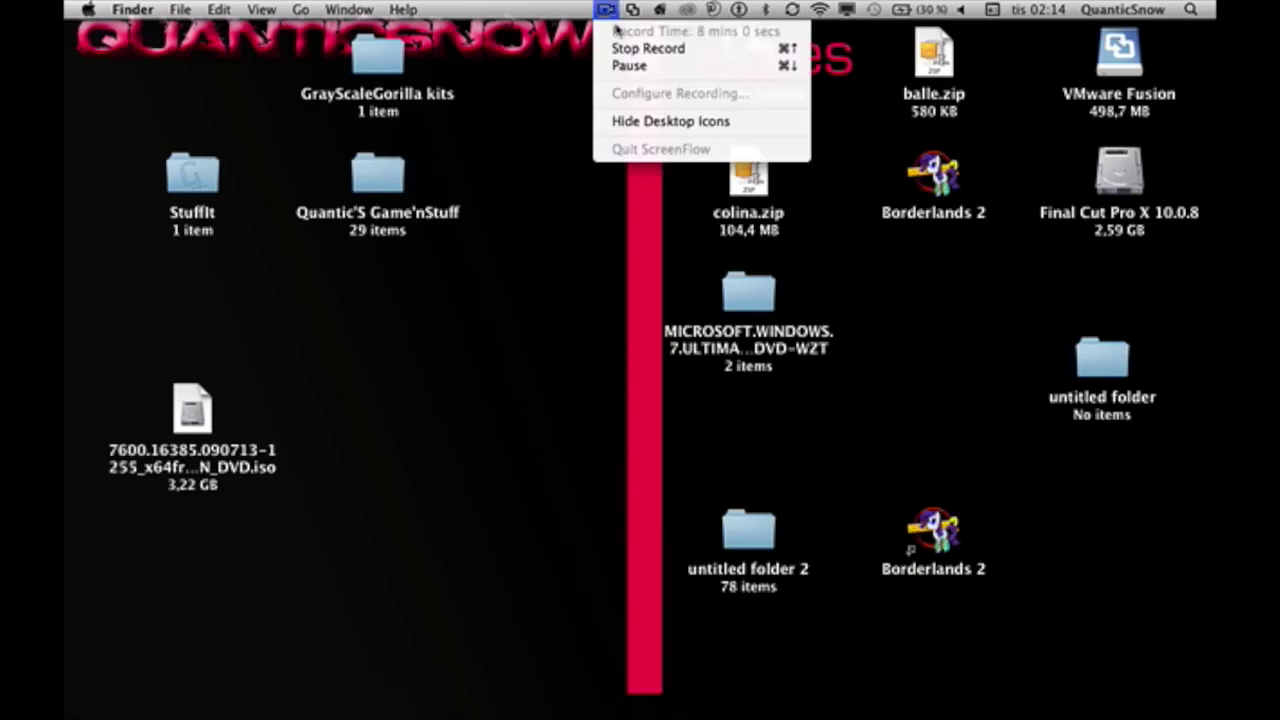